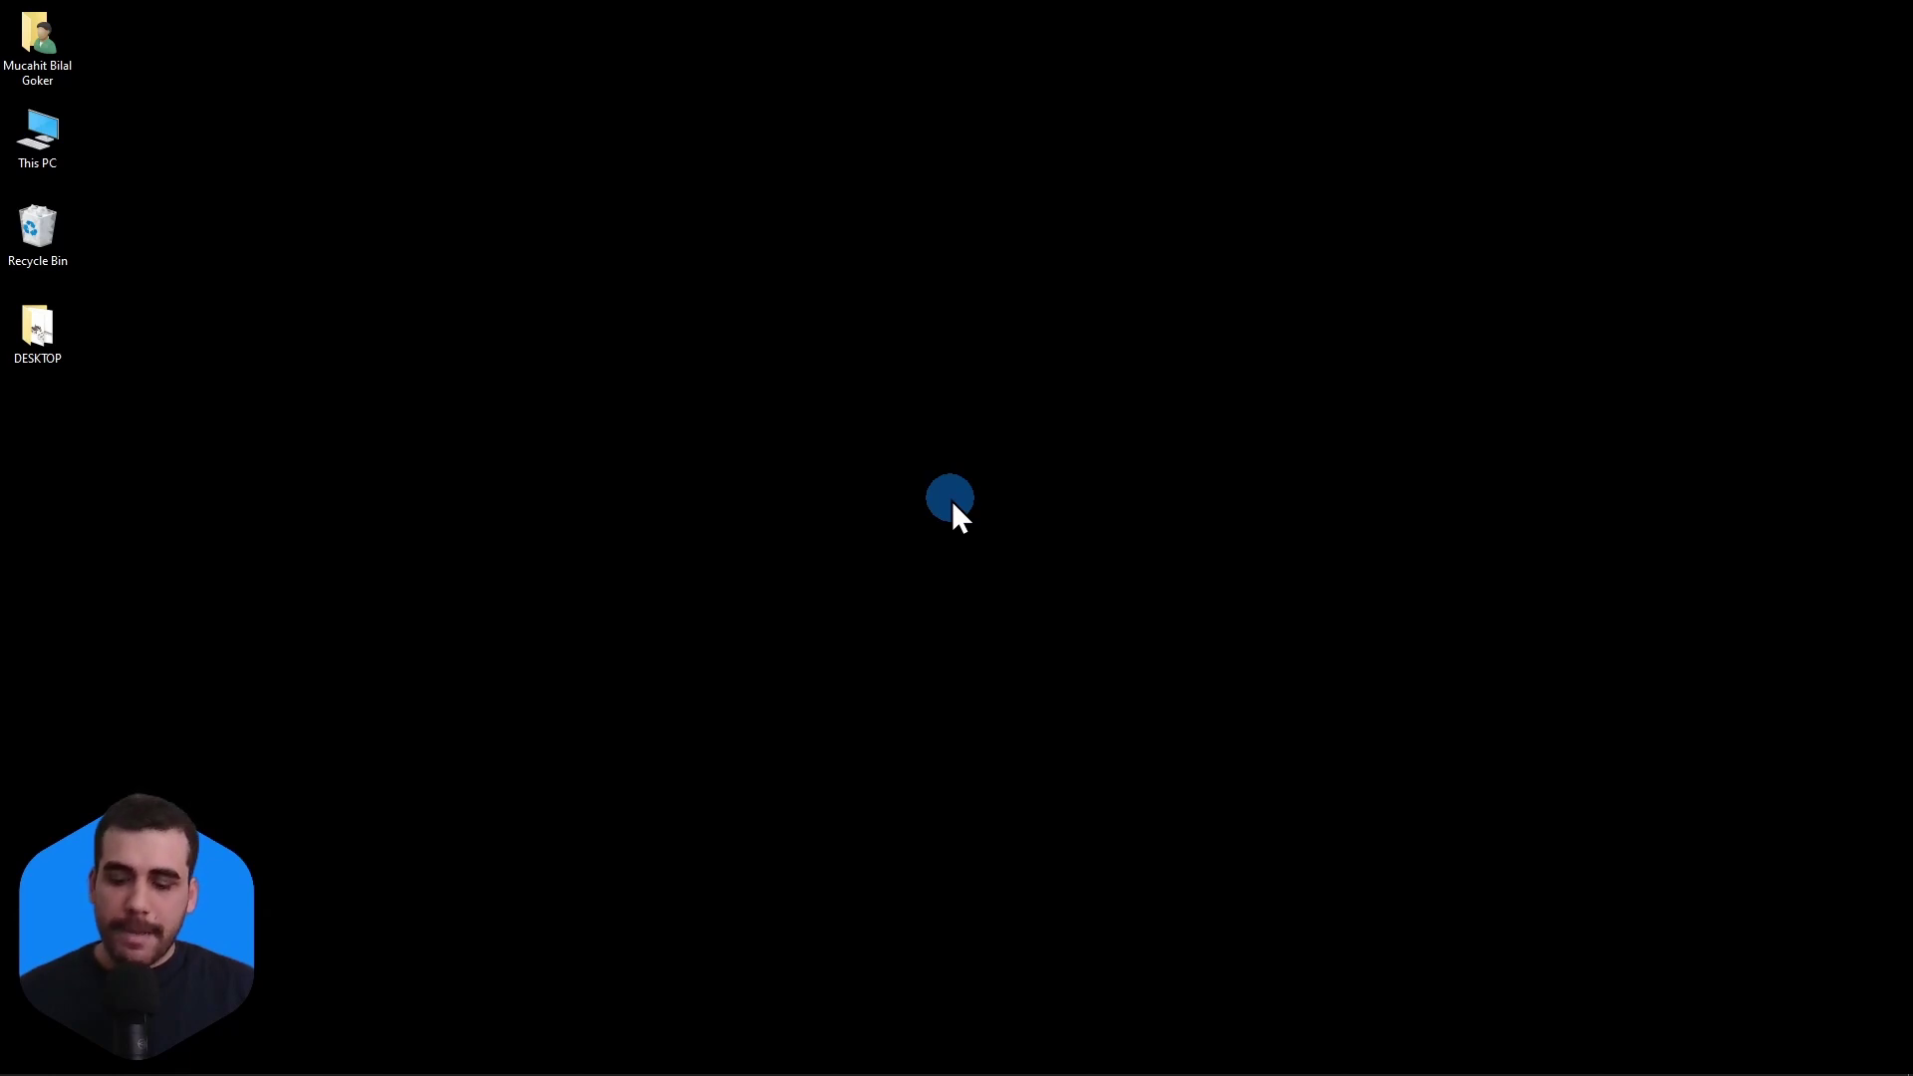
Search Windows for Speckle Manager, then expand the hidden tray icons to find it
{"action": "key", "text": "super"}
{"action": "type", "text": "manager"}
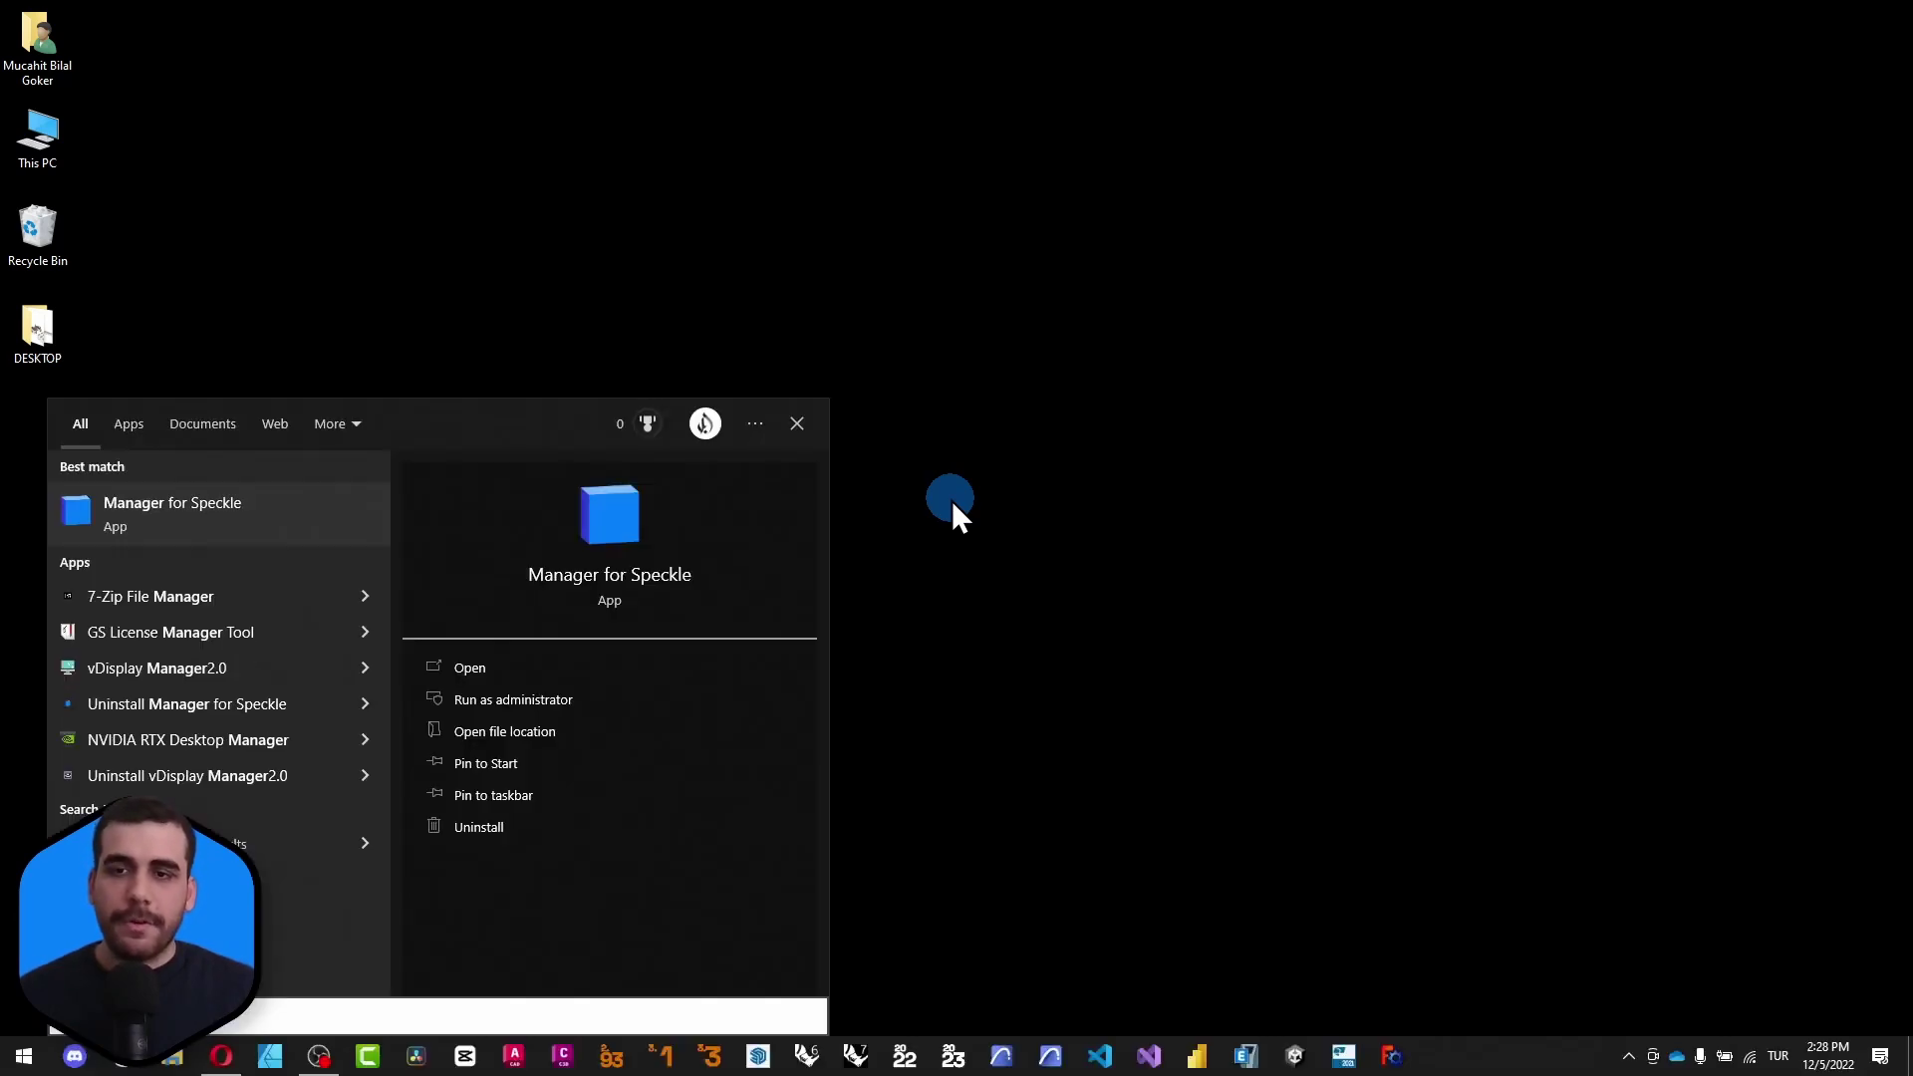
{"action": "left_click", "coordinate": [1636, 1040]}
{"action": "left_click", "coordinate": [1629, 1058]}
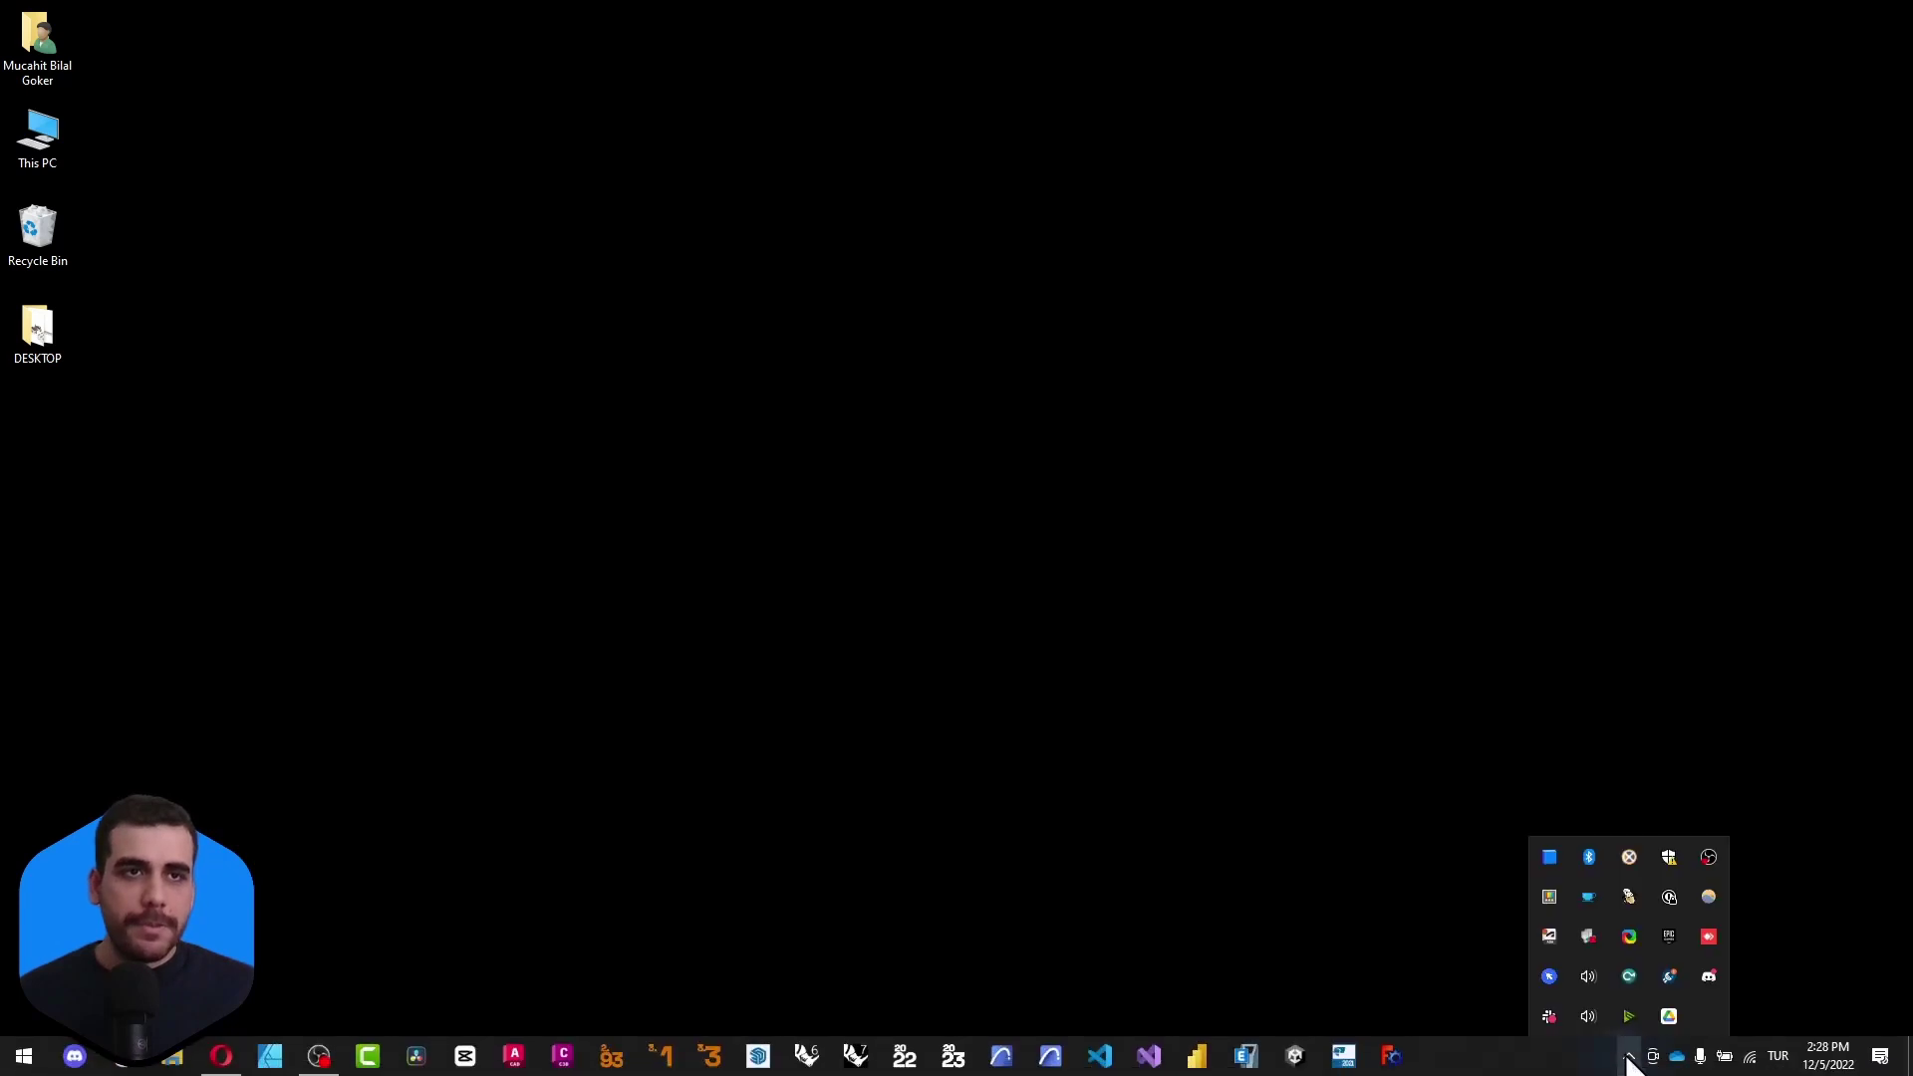
Open Speckle Manager from the tray and filter its connectors by 'rhino'
{"action": "left_click", "coordinate": [1548, 856]}
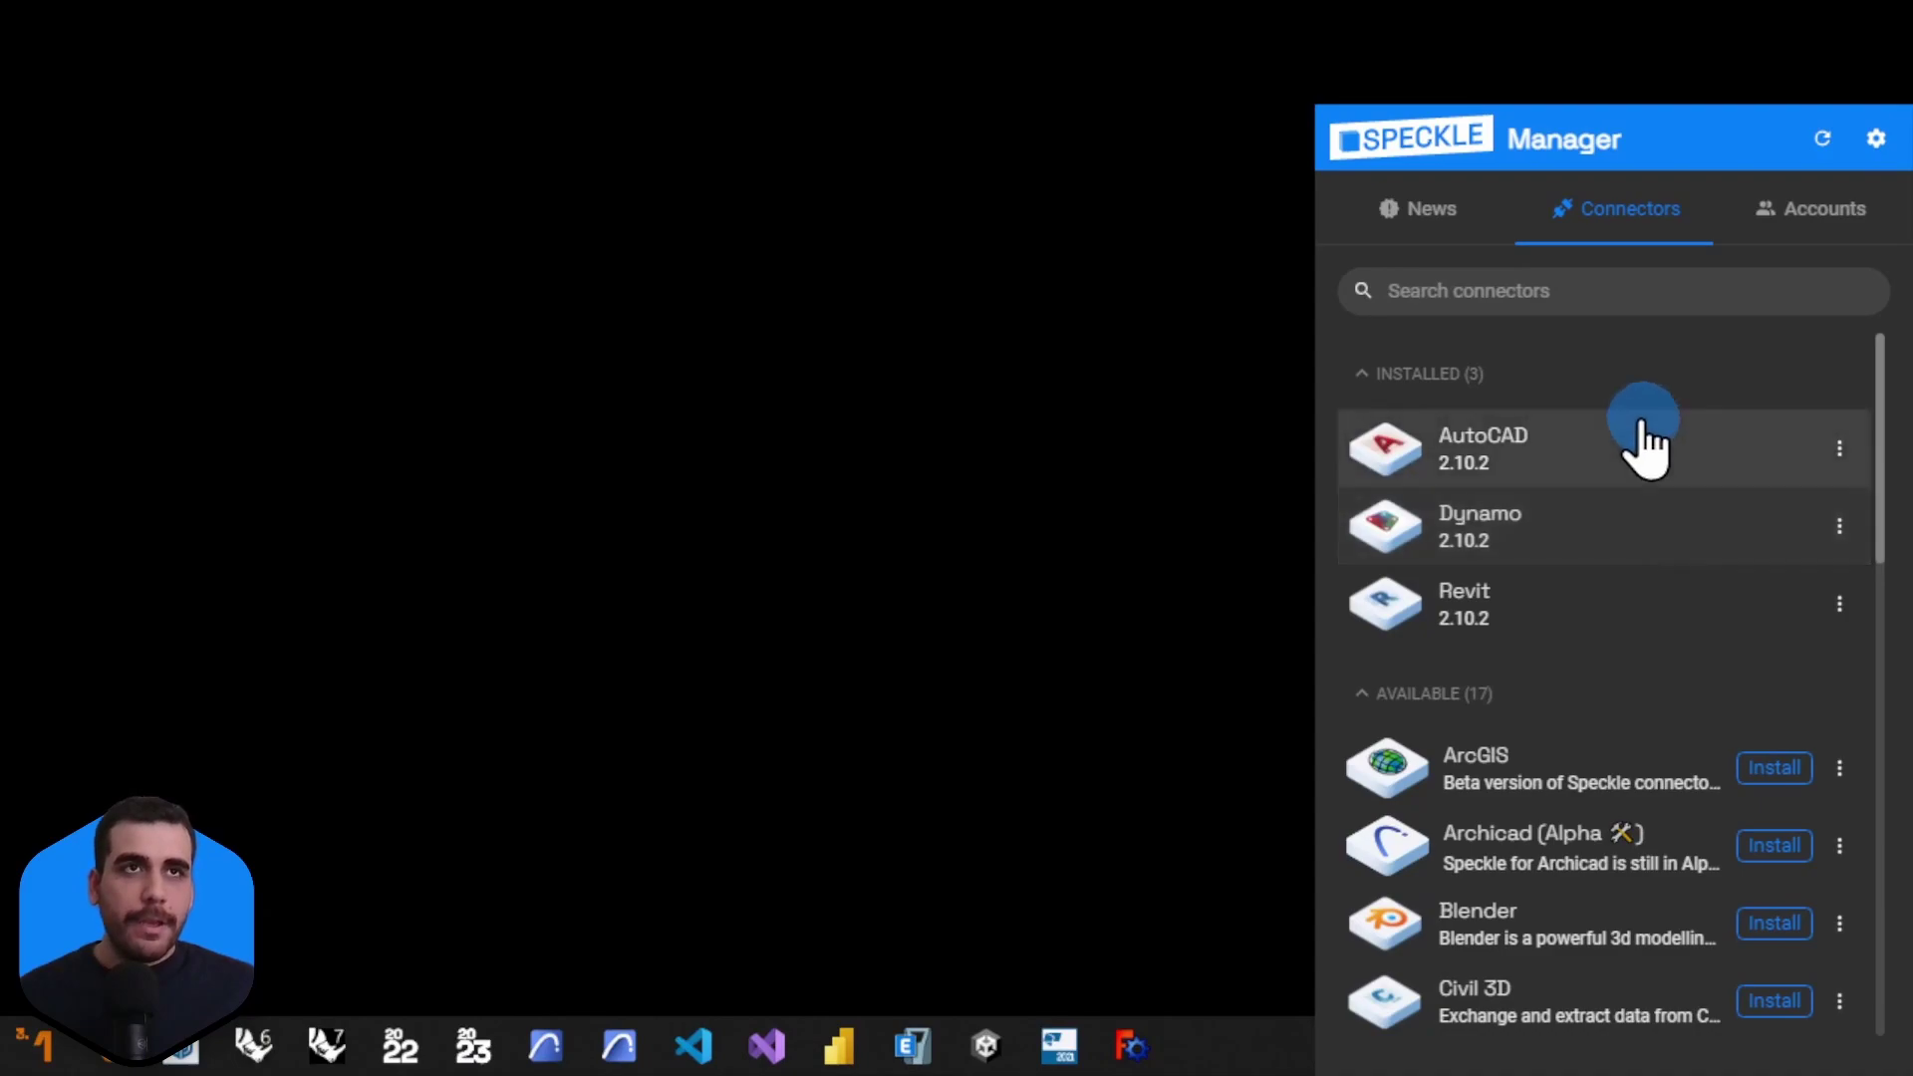
{"action": "left_click", "coordinate": [1602, 304]}
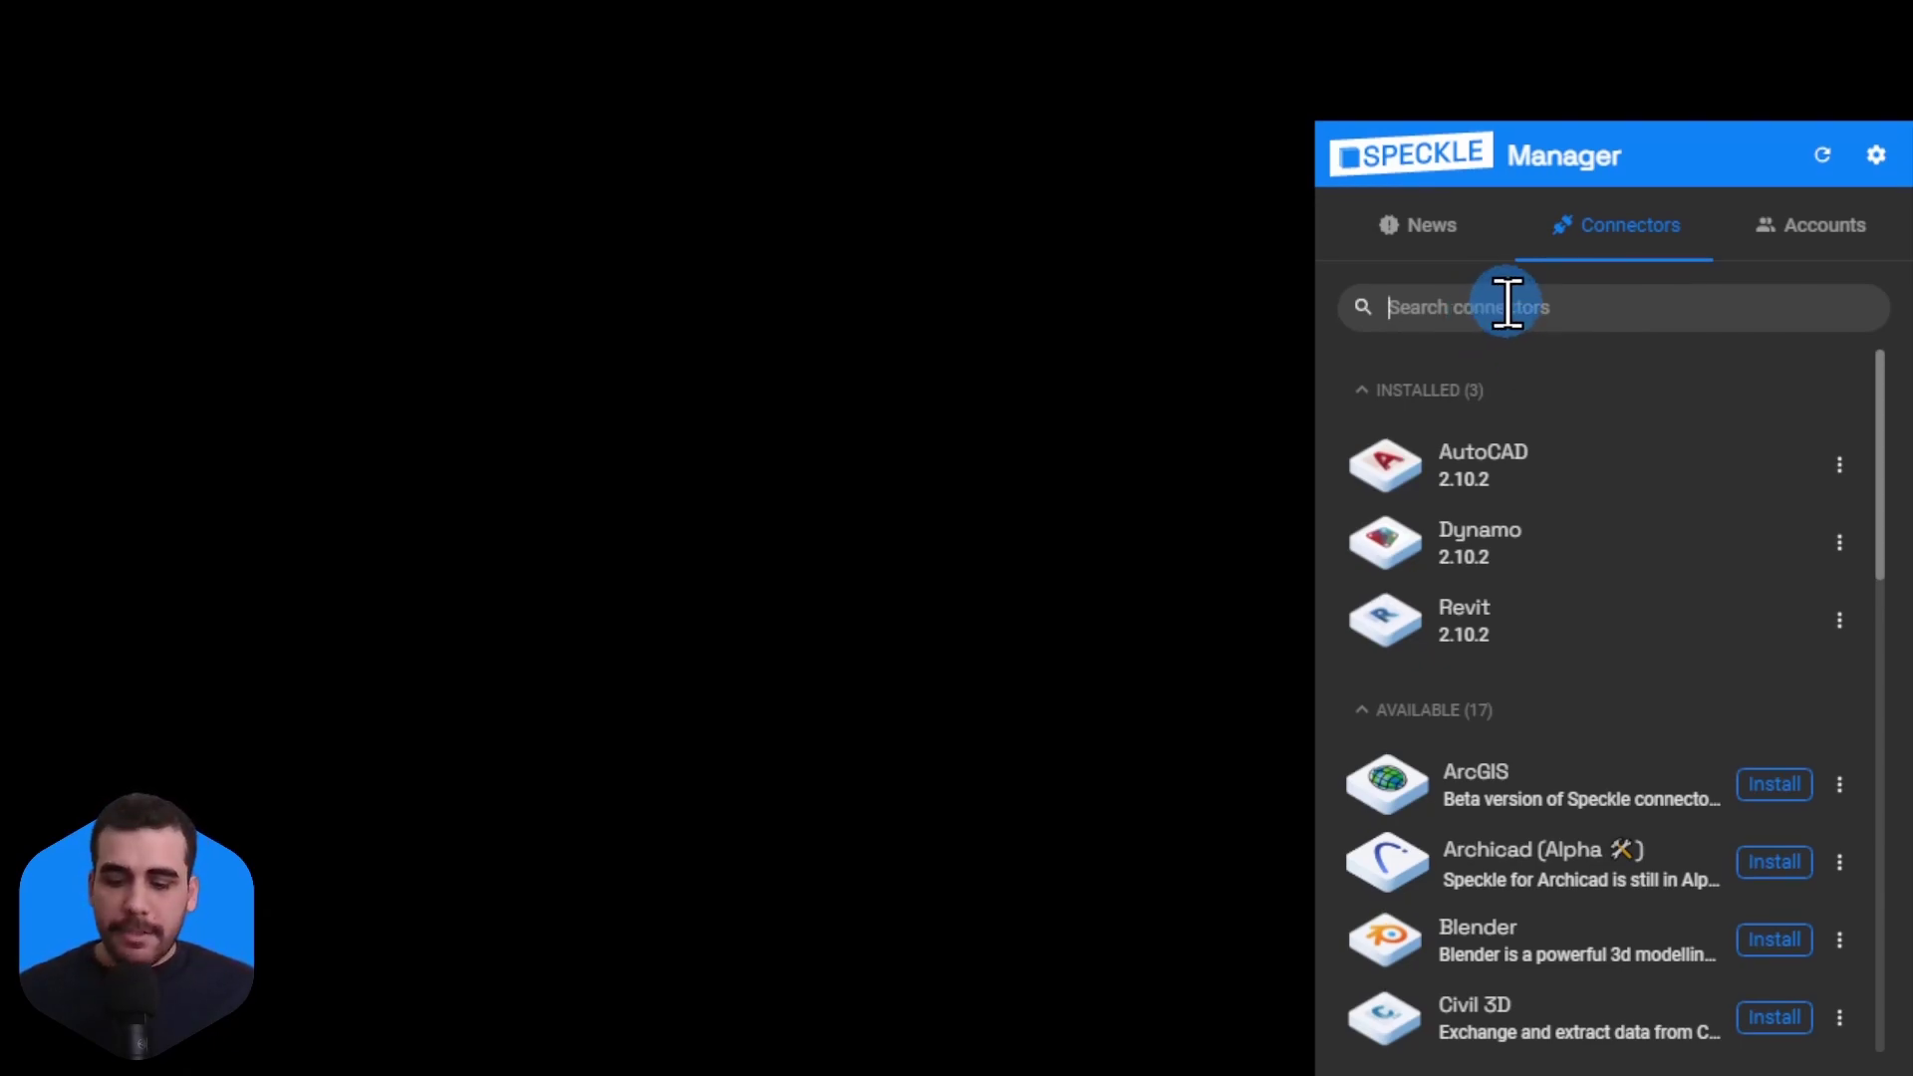
{"action": "type", "text": "rhino"}
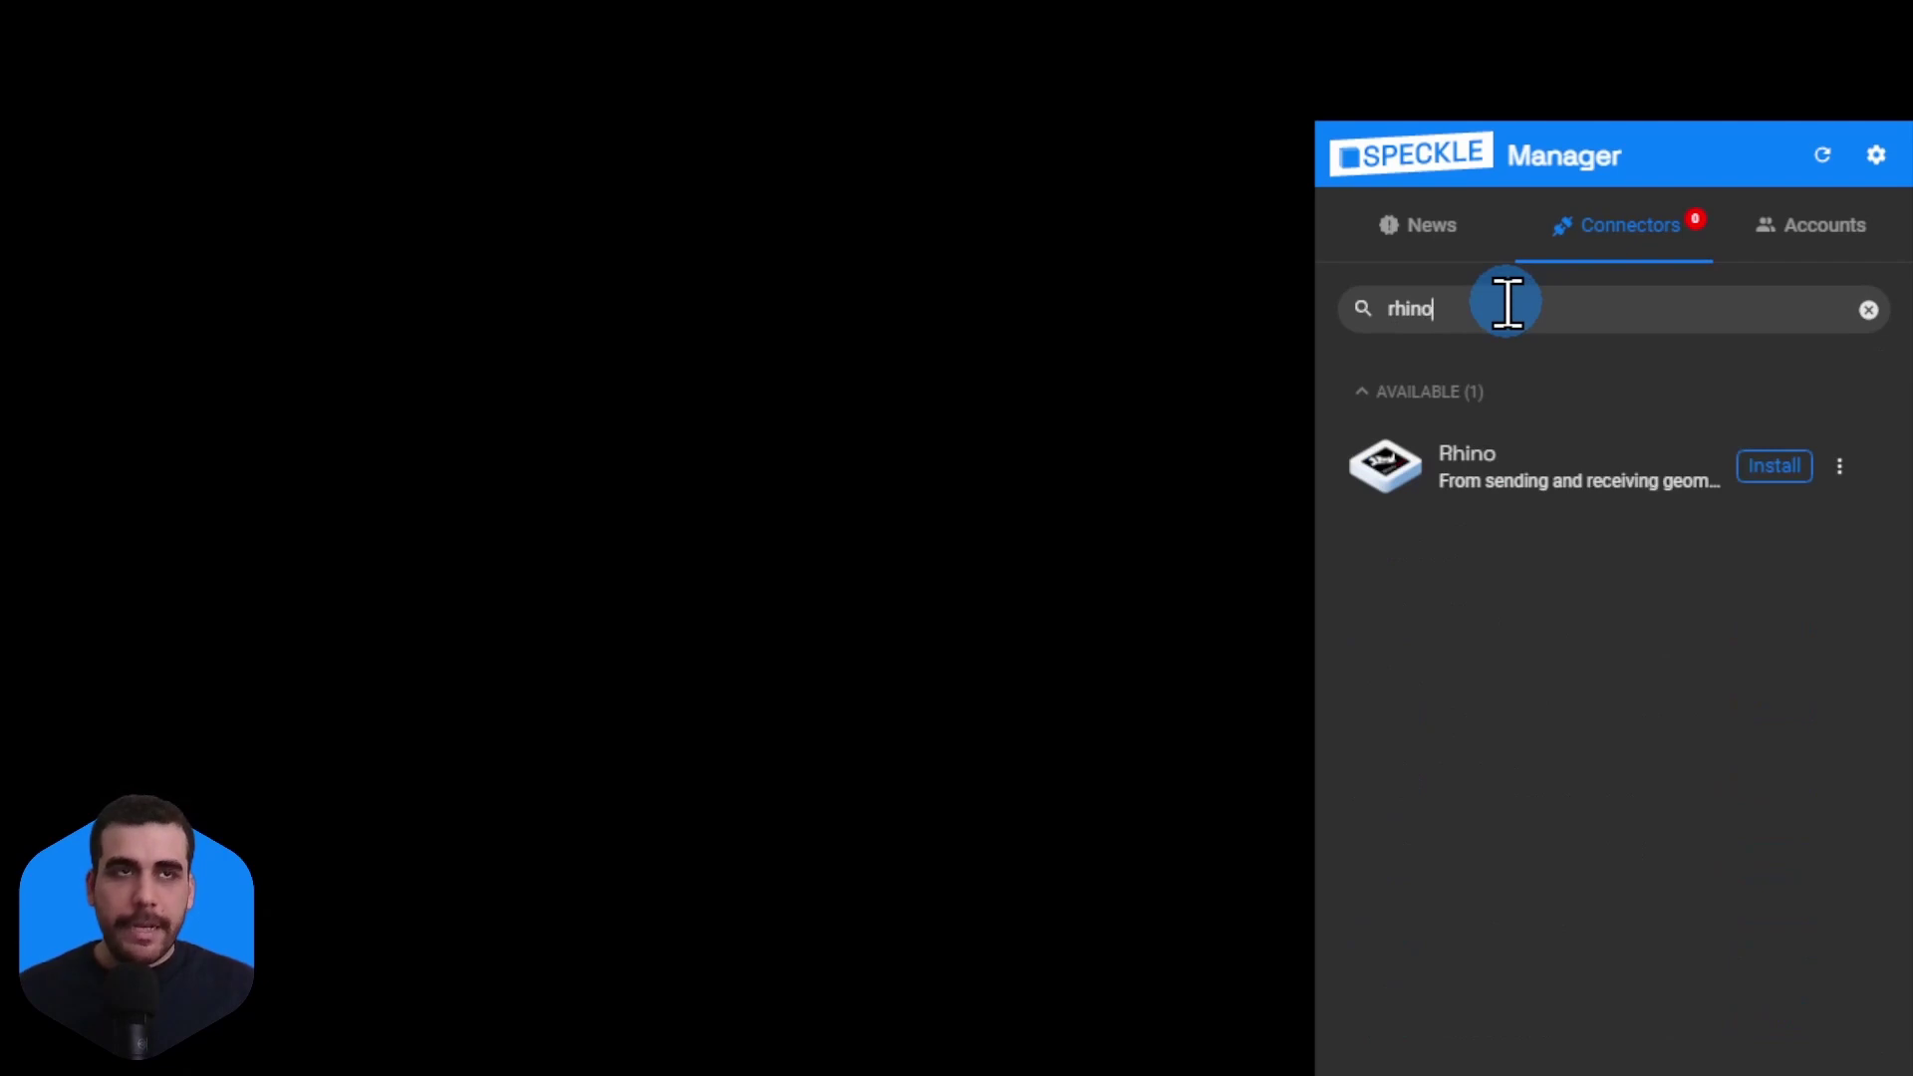
Show the Rhino connector's About page with its Rhino 6/7 support and version history
{"action": "left_click", "coordinate": [1776, 476]}
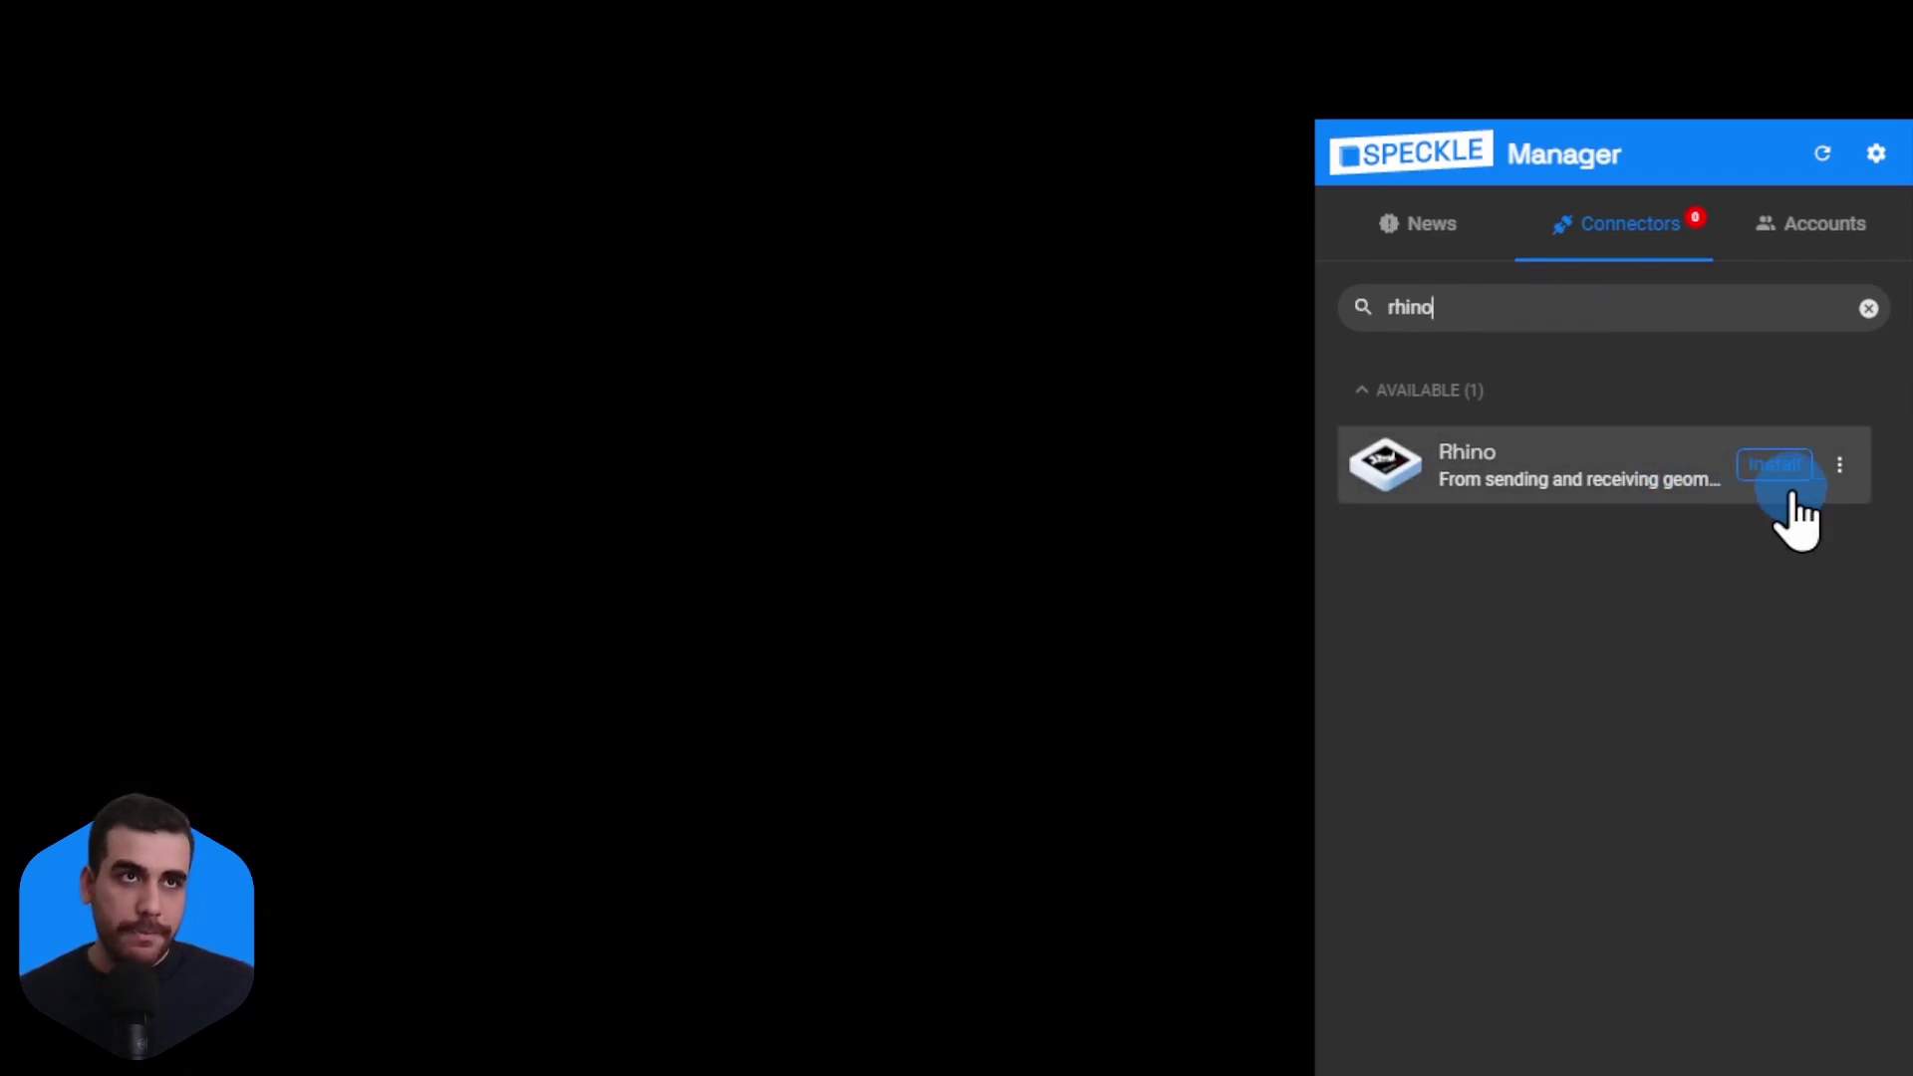
{"action": "left_click", "coordinate": [1626, 467]}
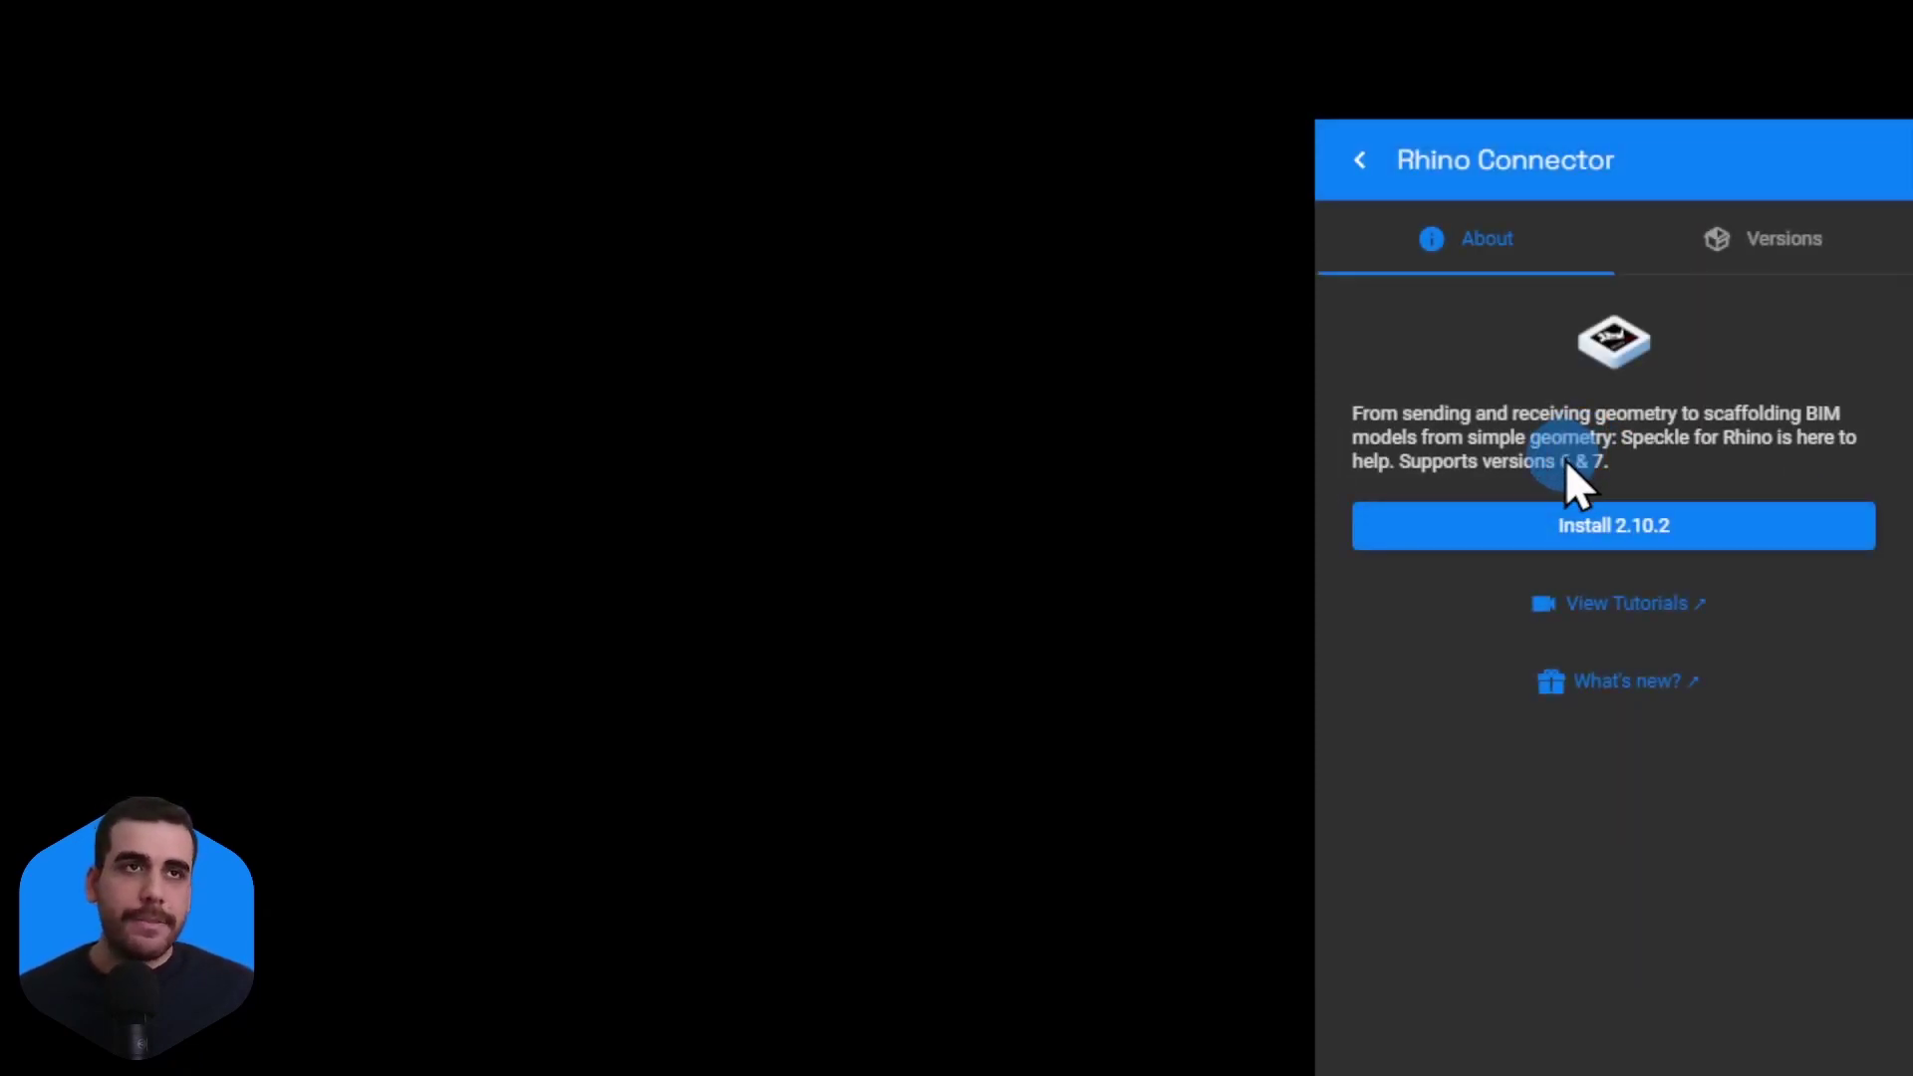
{"action": "left_click", "coordinate": [1465, 544]}
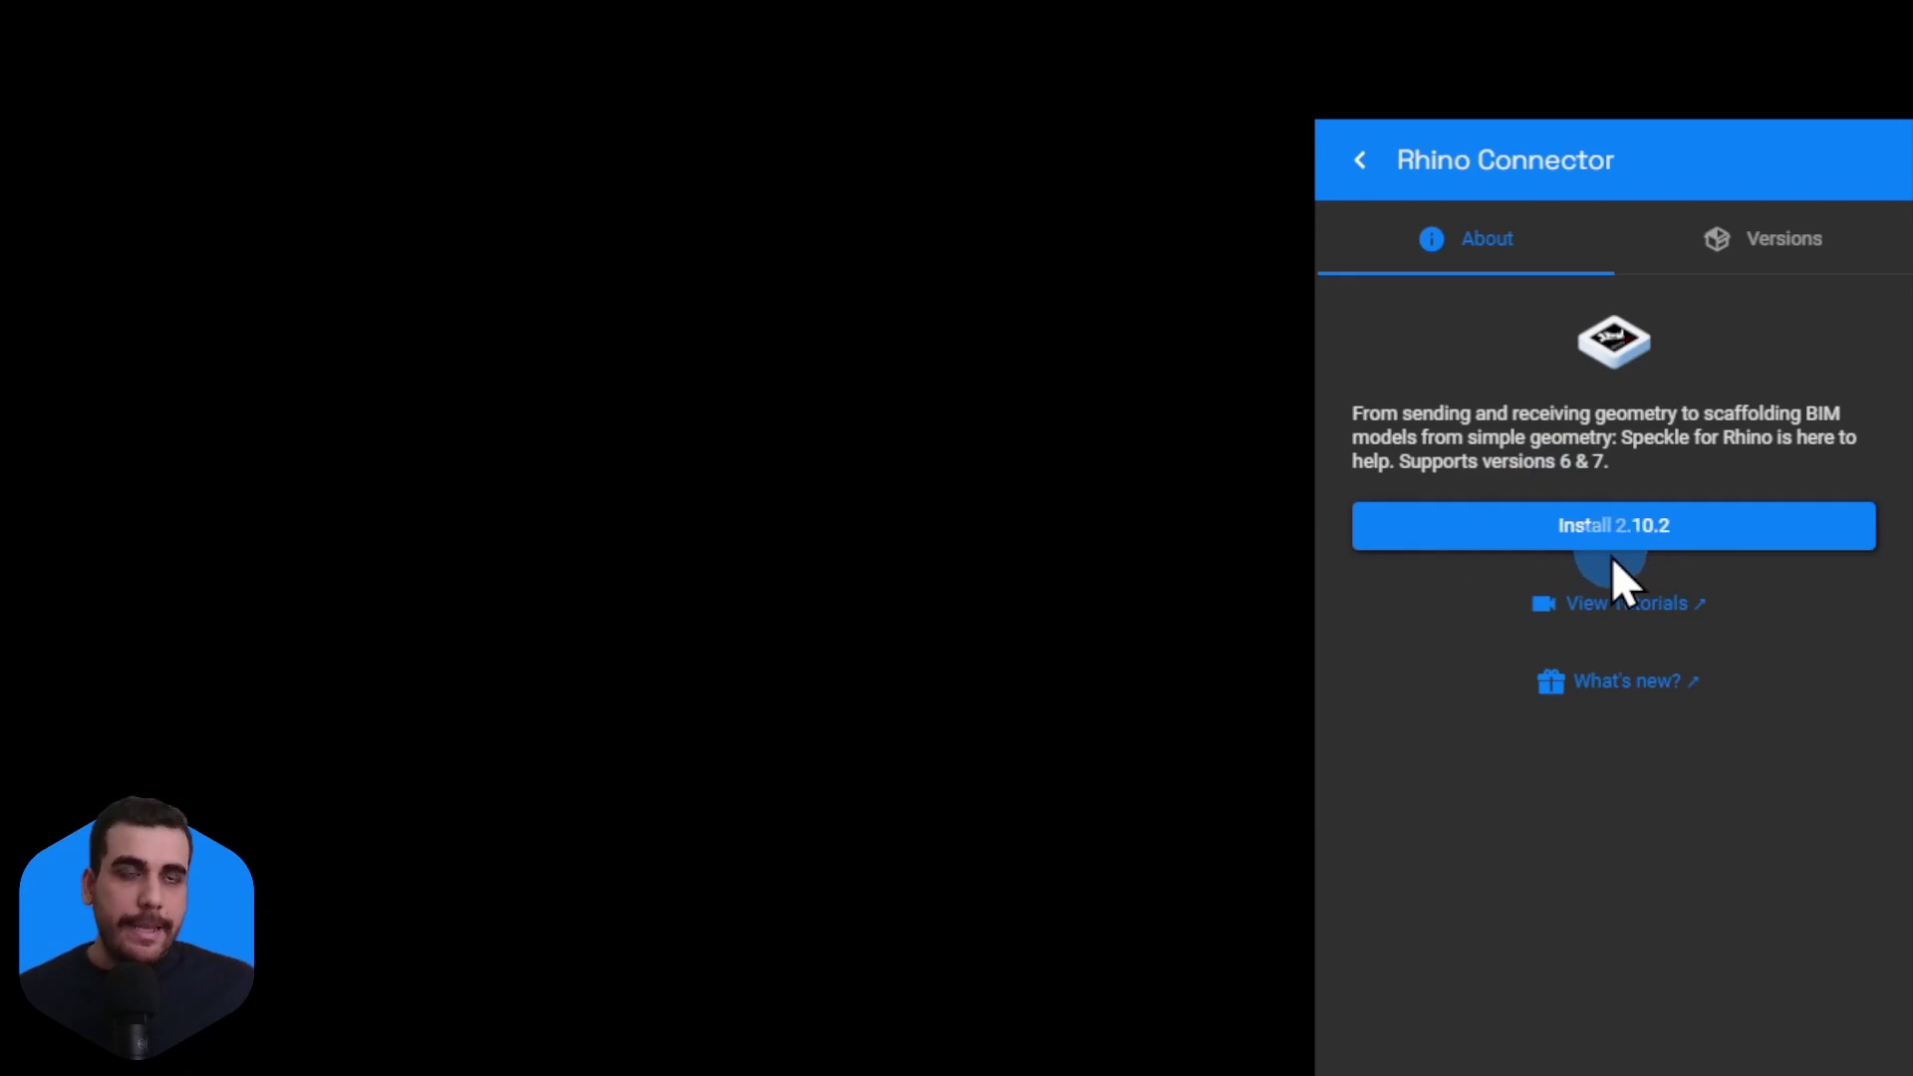
{"action": "left_click", "coordinate": [1563, 553]}
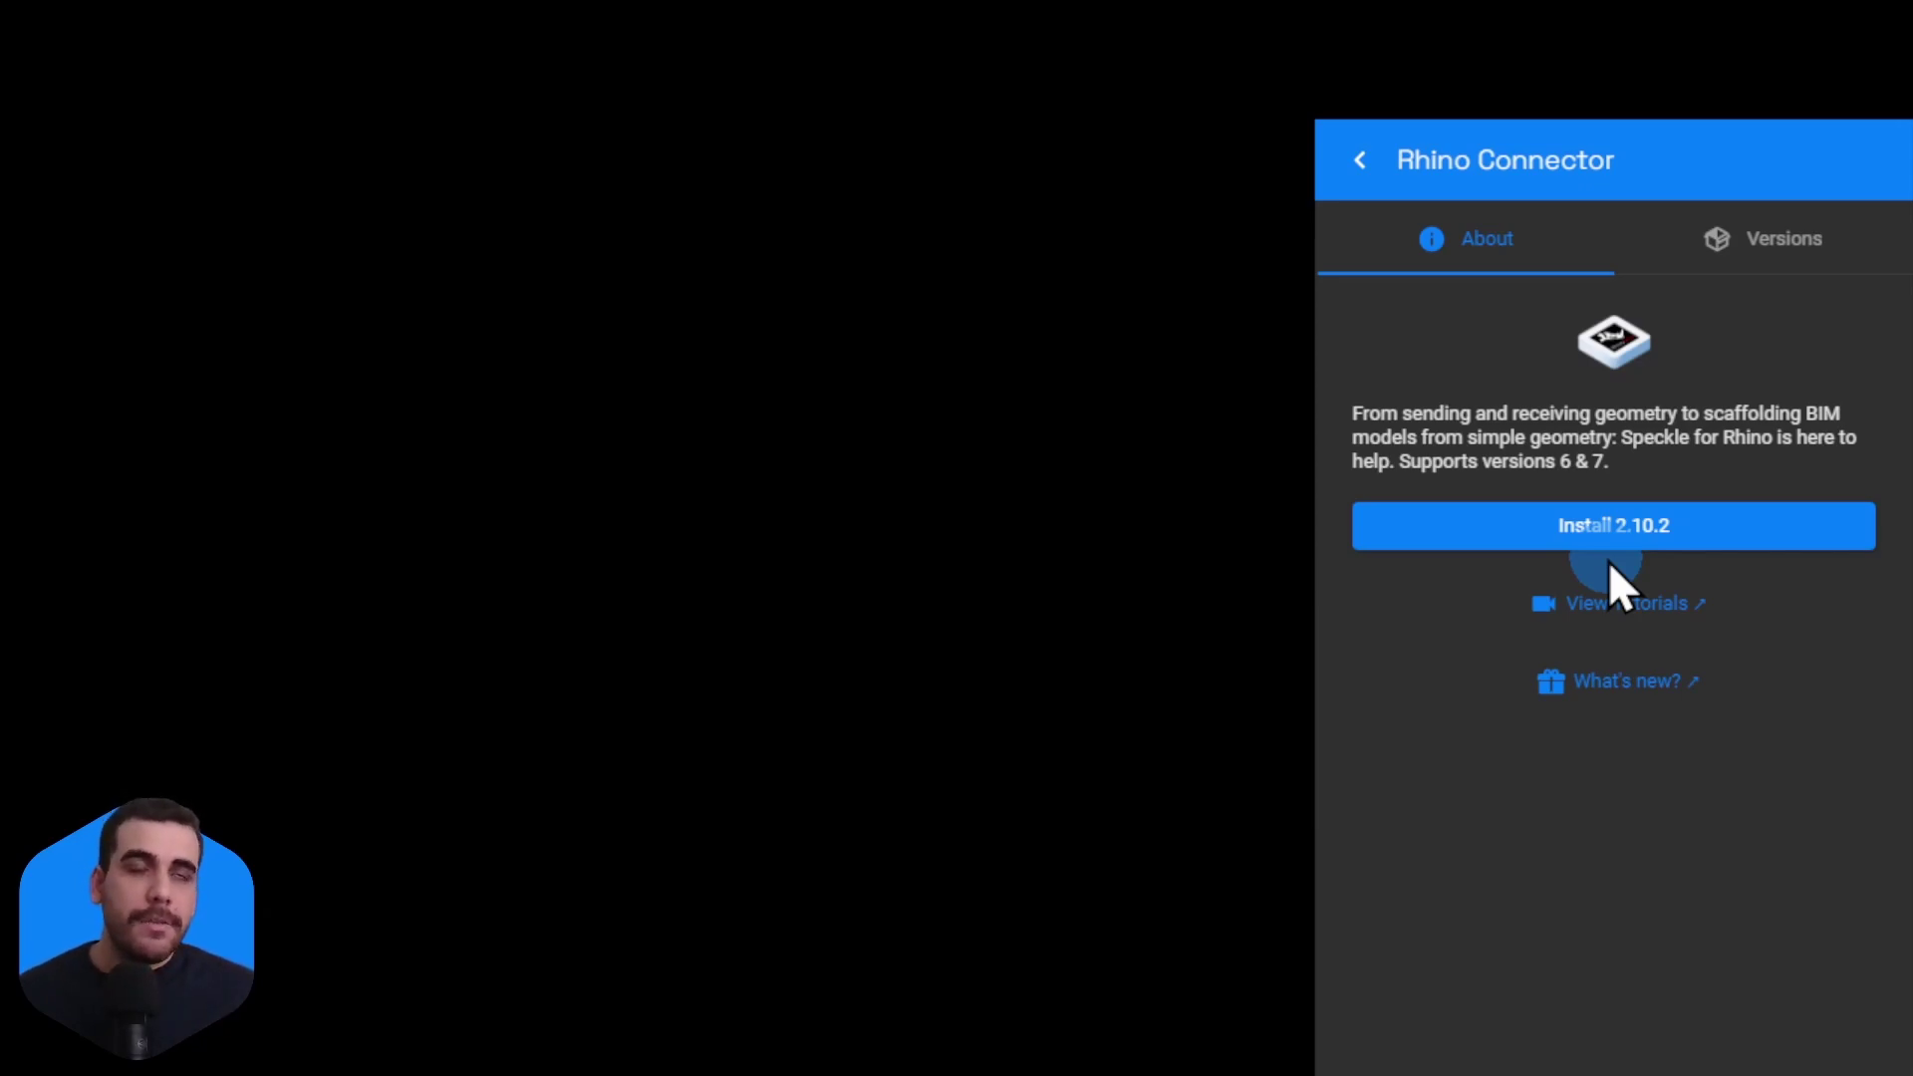
{"action": "left_click", "coordinate": [1782, 292]}
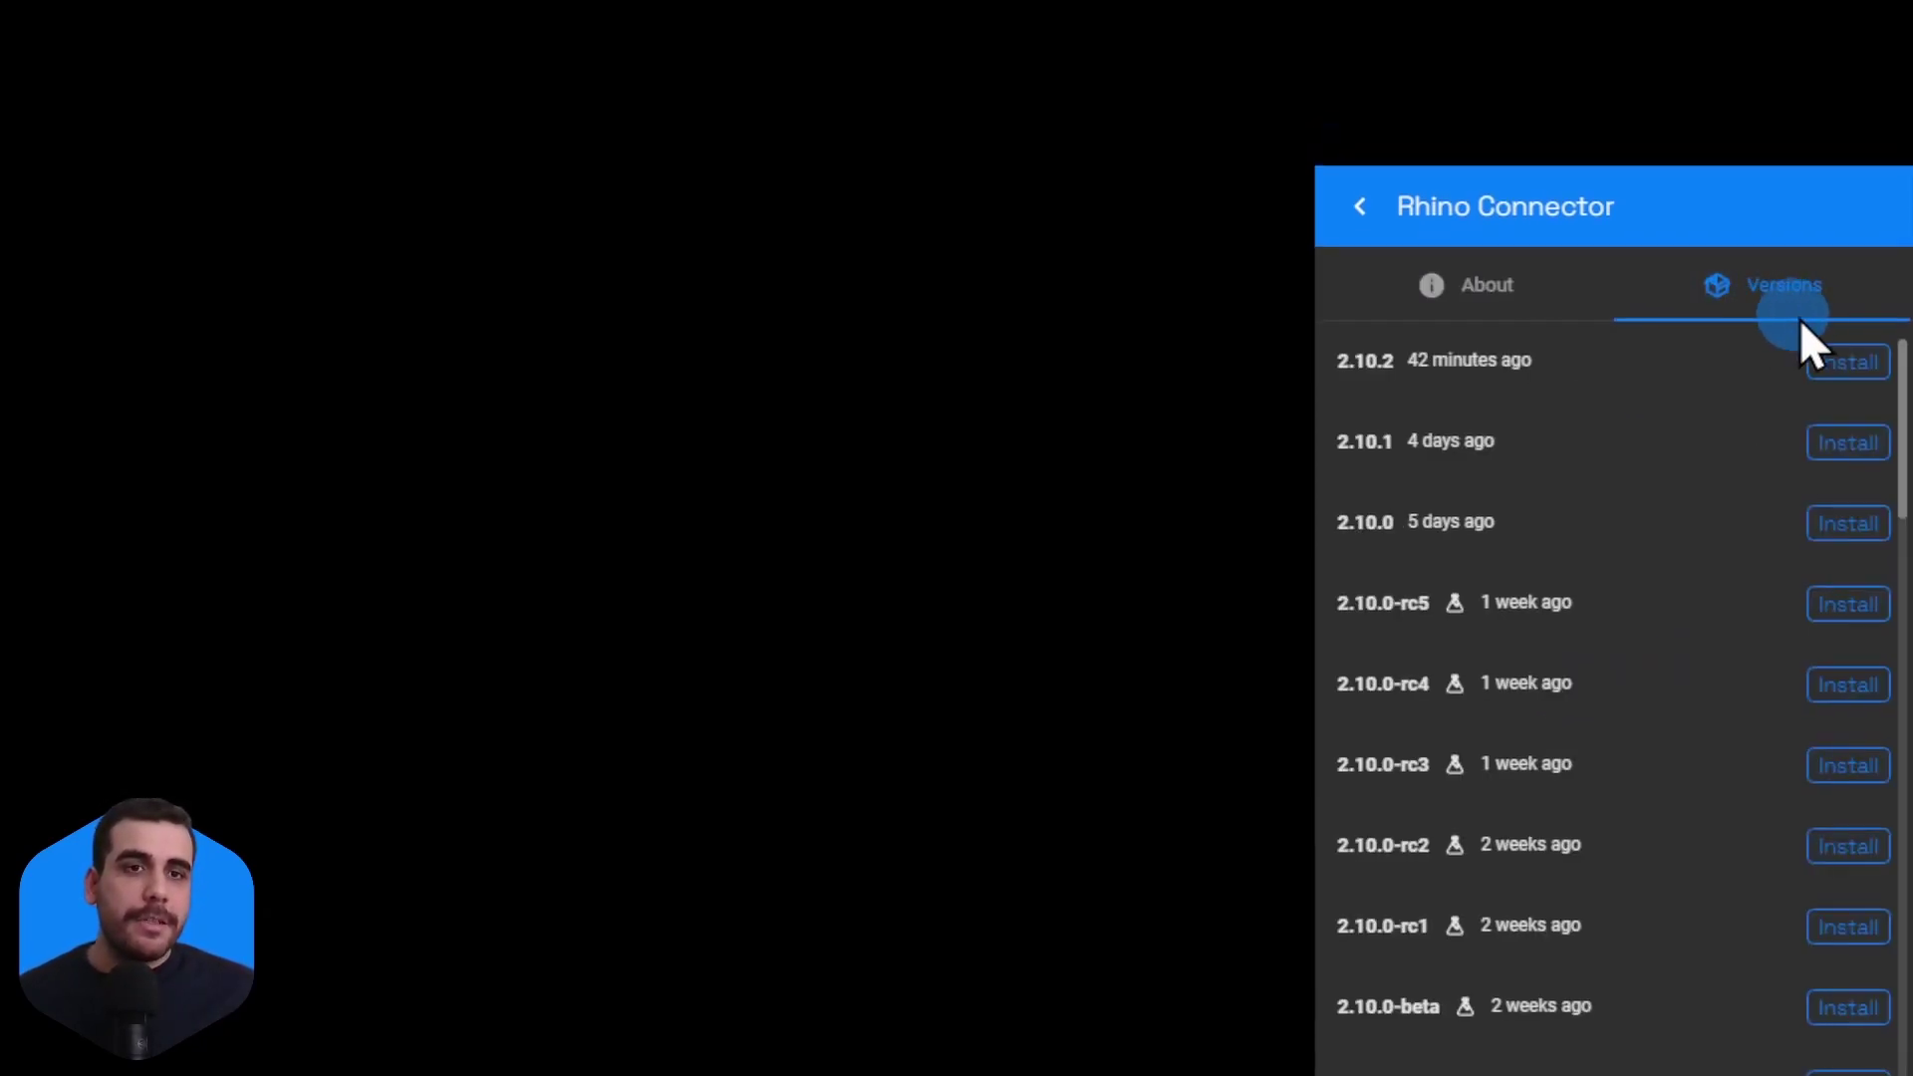
{"action": "scroll", "coordinate": [1510, 455], "scroll_direction": "down", "scroll_amount": 2}
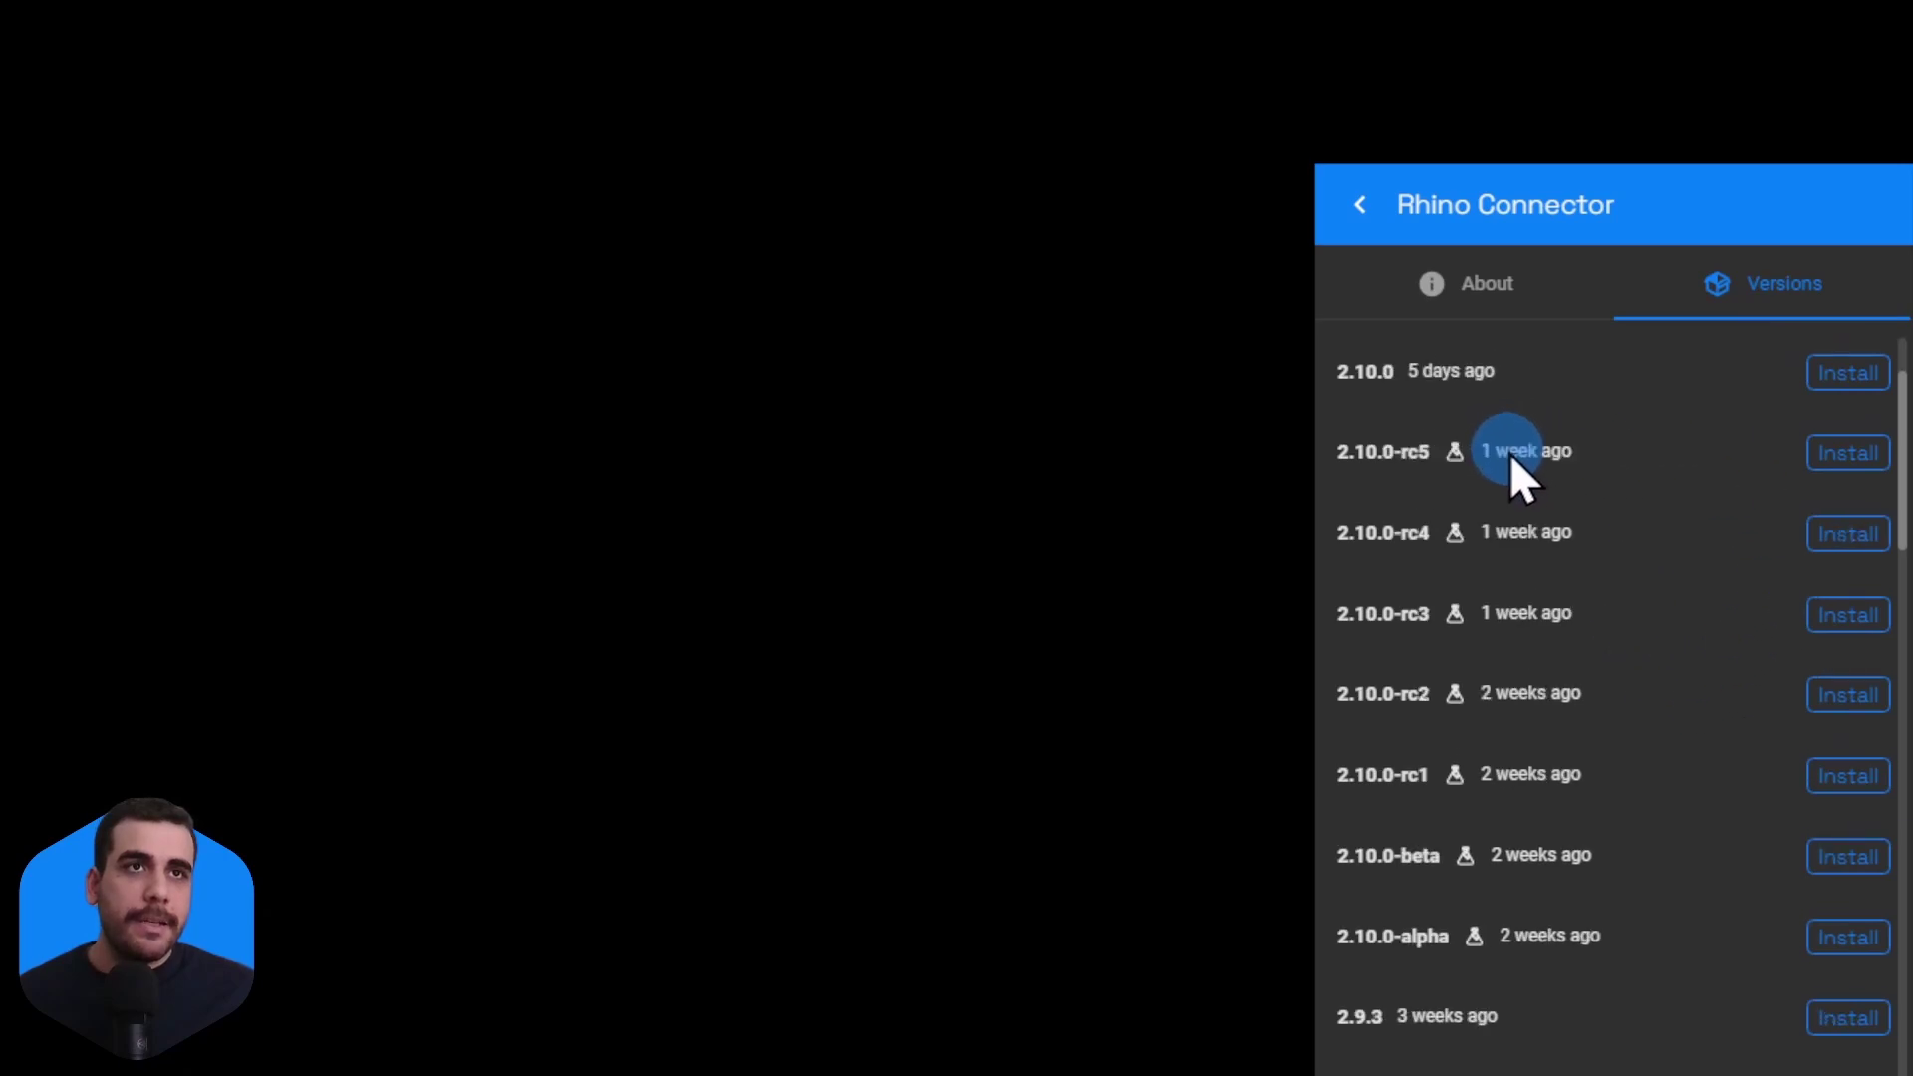
{"action": "scroll", "coordinate": [1429, 502], "scroll_direction": "down", "scroll_amount": 1}
{"action": "scroll", "coordinate": [1435, 613], "scroll_direction": "down", "scroll_amount": 1}
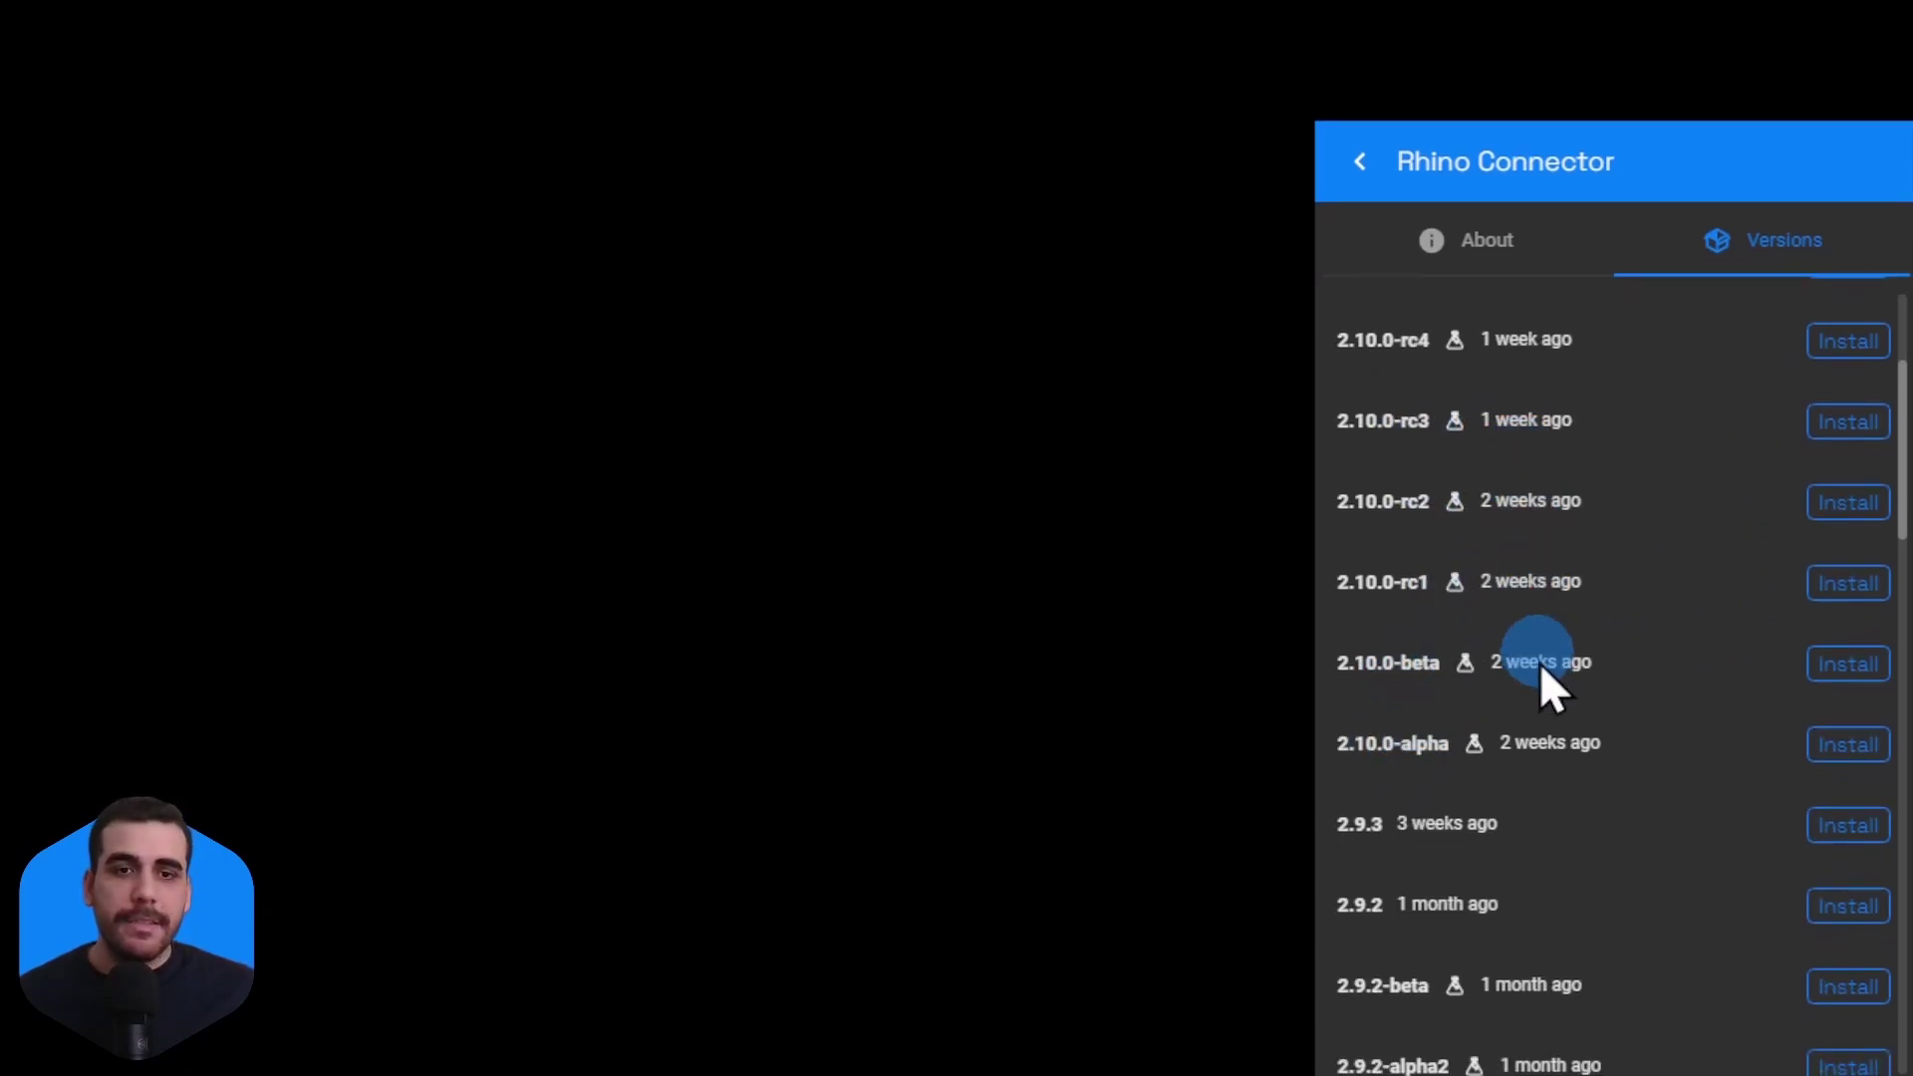
{"action": "scroll", "coordinate": [1540, 672], "scroll_direction": "down", "scroll_amount": 3}
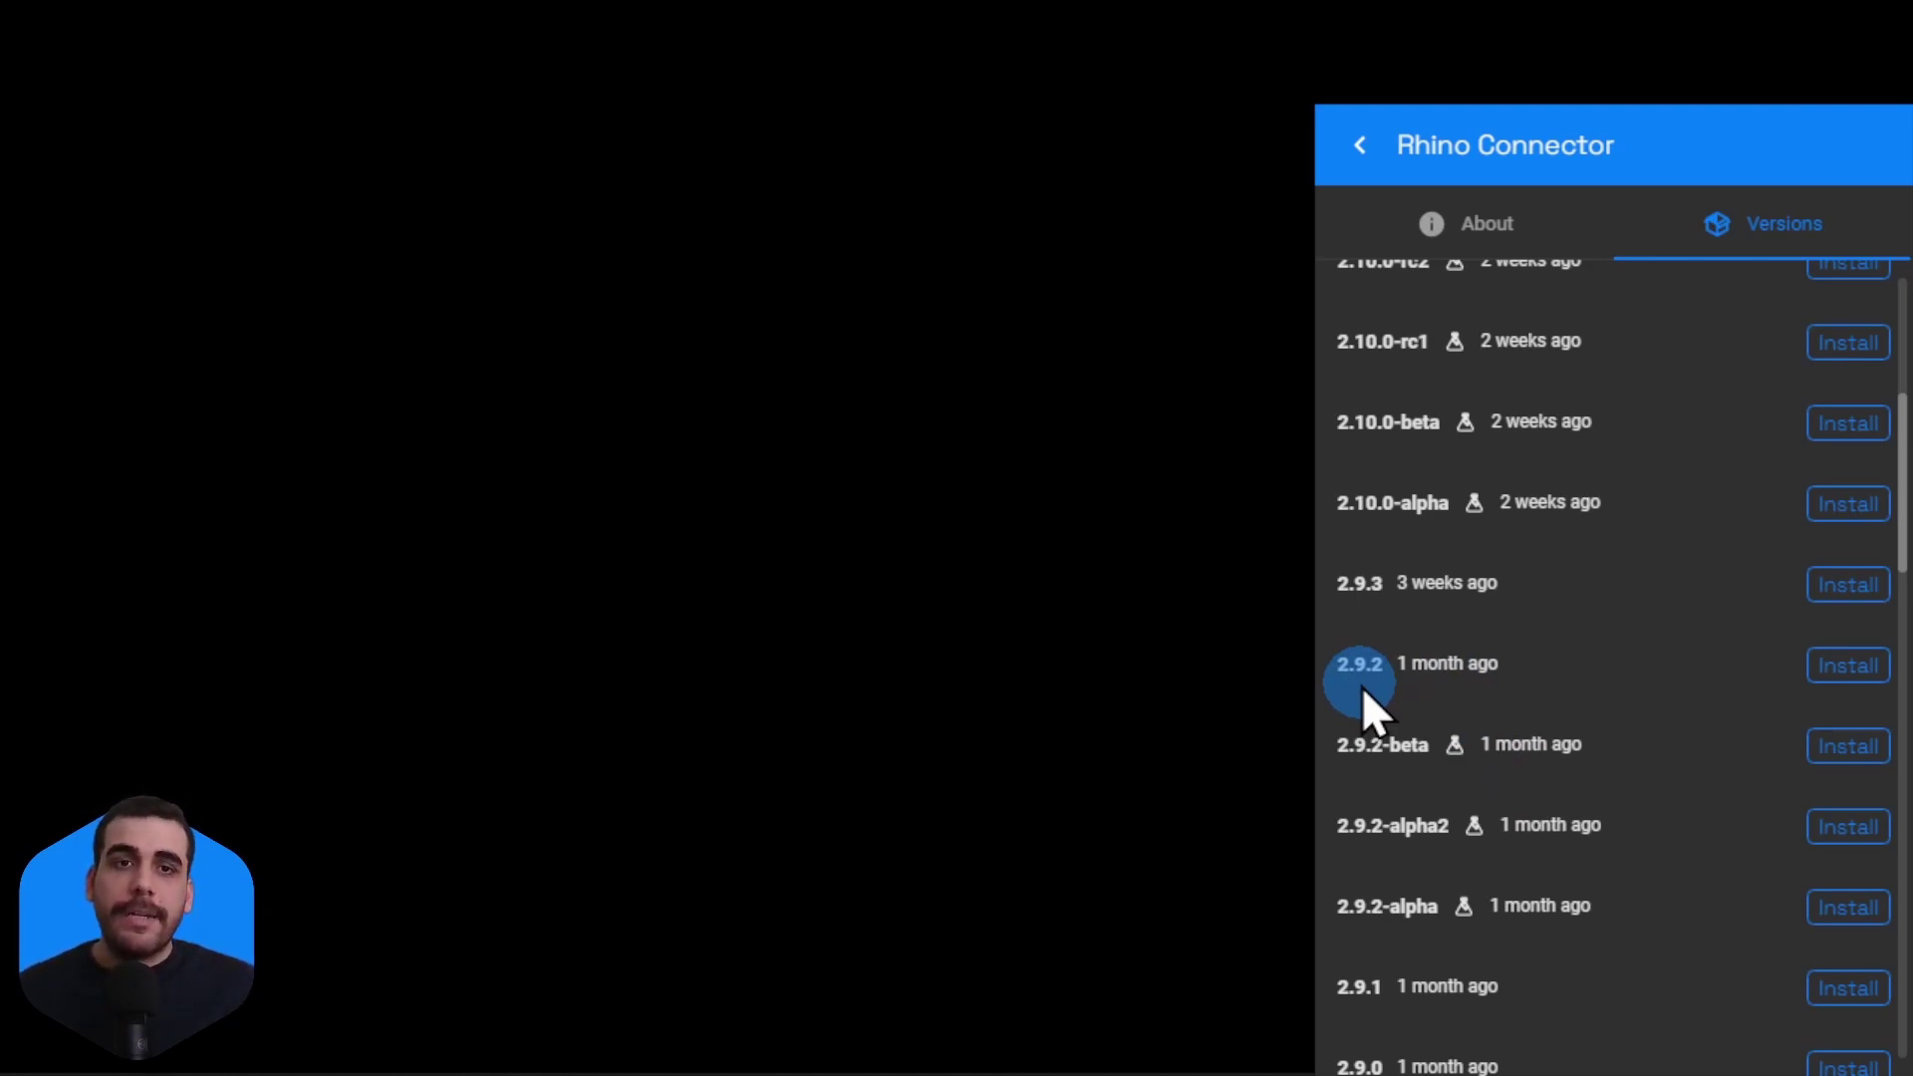
{"action": "left_click", "coordinate": [1495, 233]}
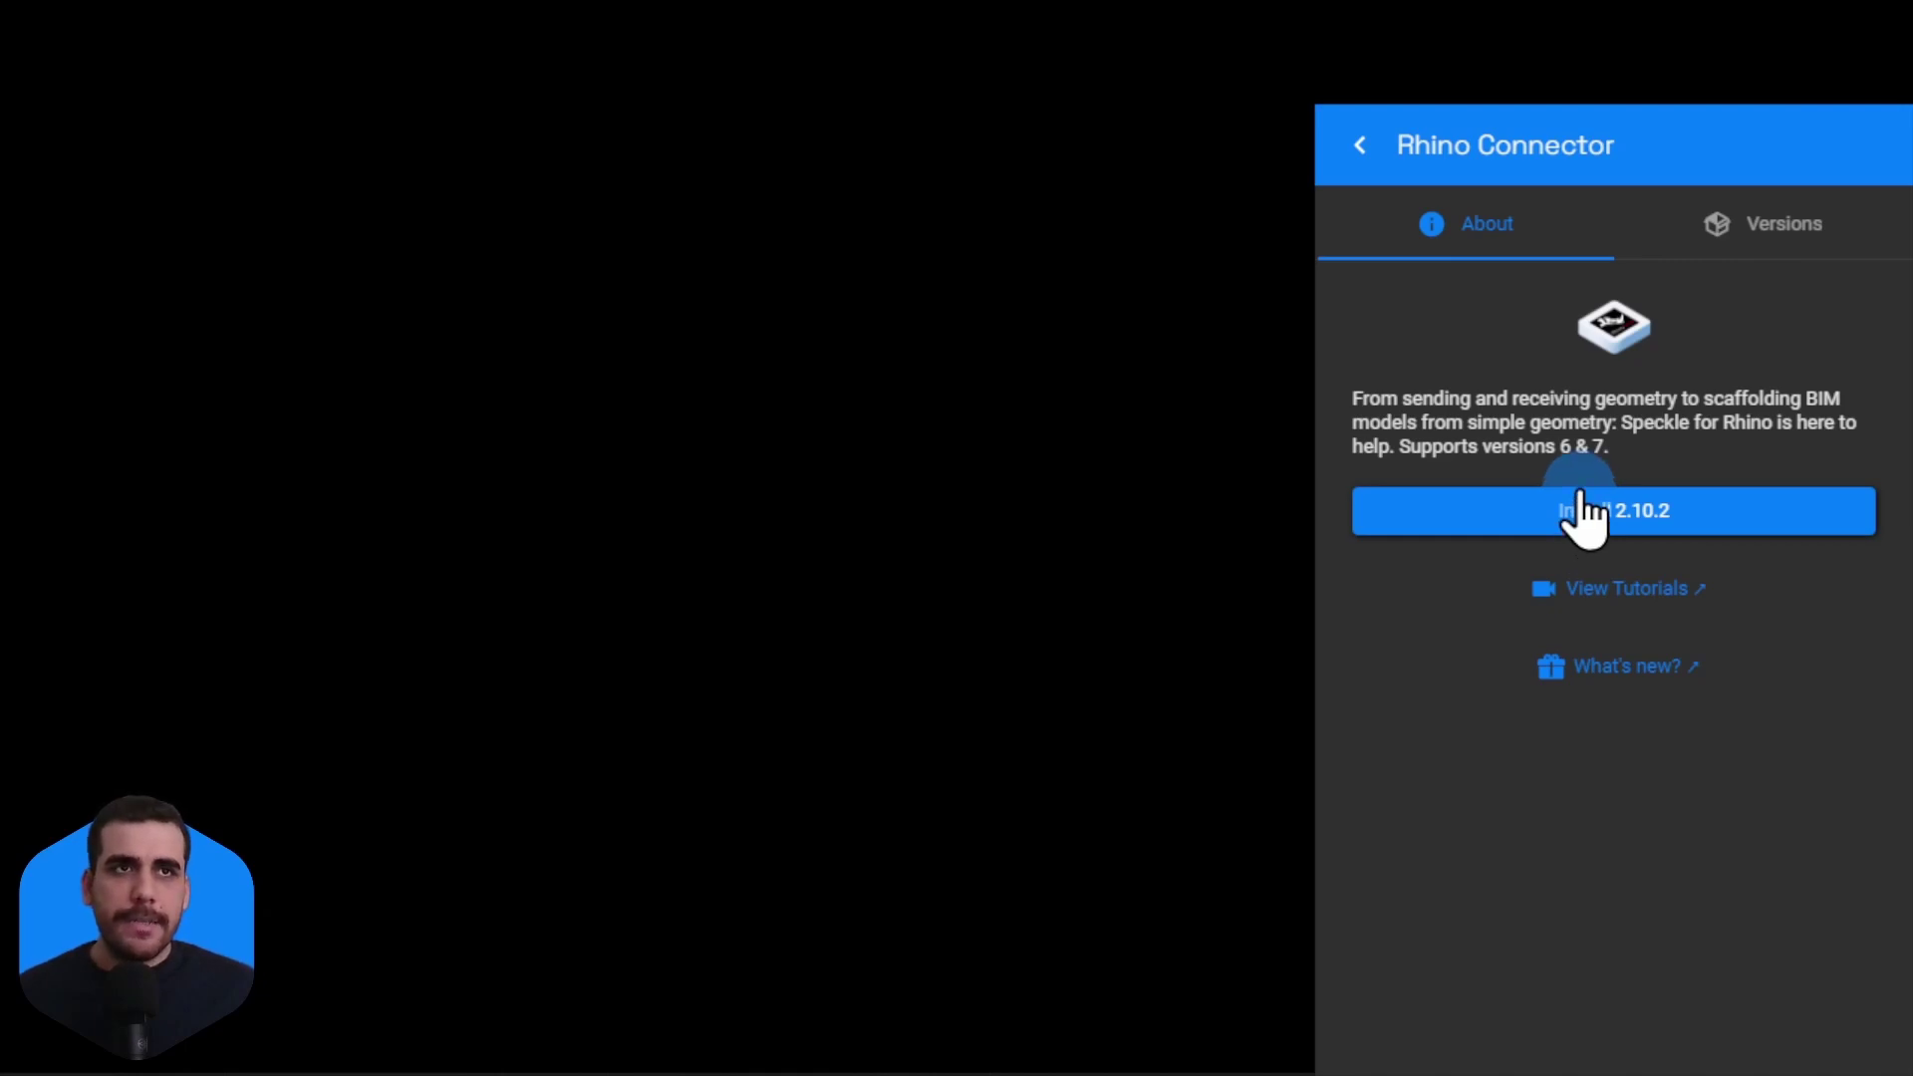
Install Rhino connector 2.10.2 and return to the connectors list
{"action": "left_click", "coordinate": [1563, 528]}
{"action": "left_click", "coordinate": [1362, 146]}
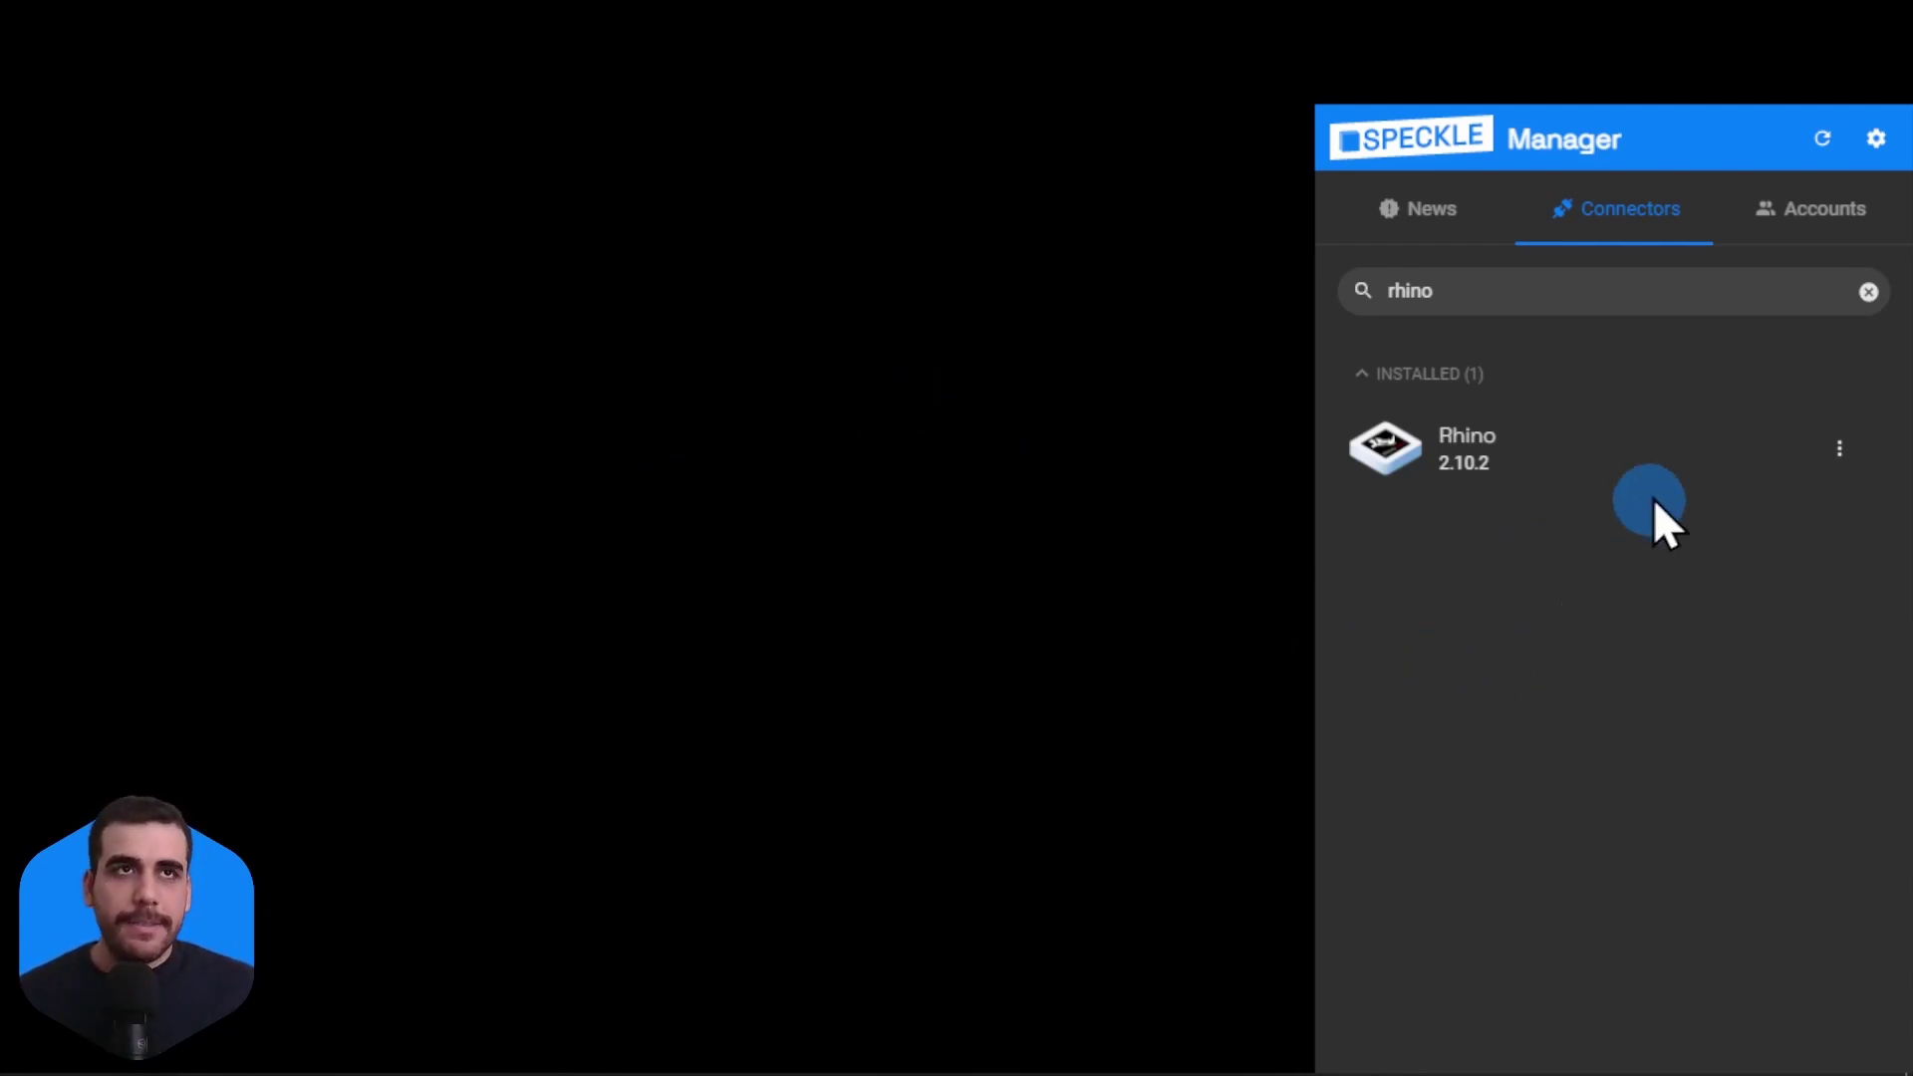
Clear the search, refresh to show Grasshopper 2.10.2 installed, then close Speckle Manager
{"action": "left_click", "coordinate": [1869, 294]}
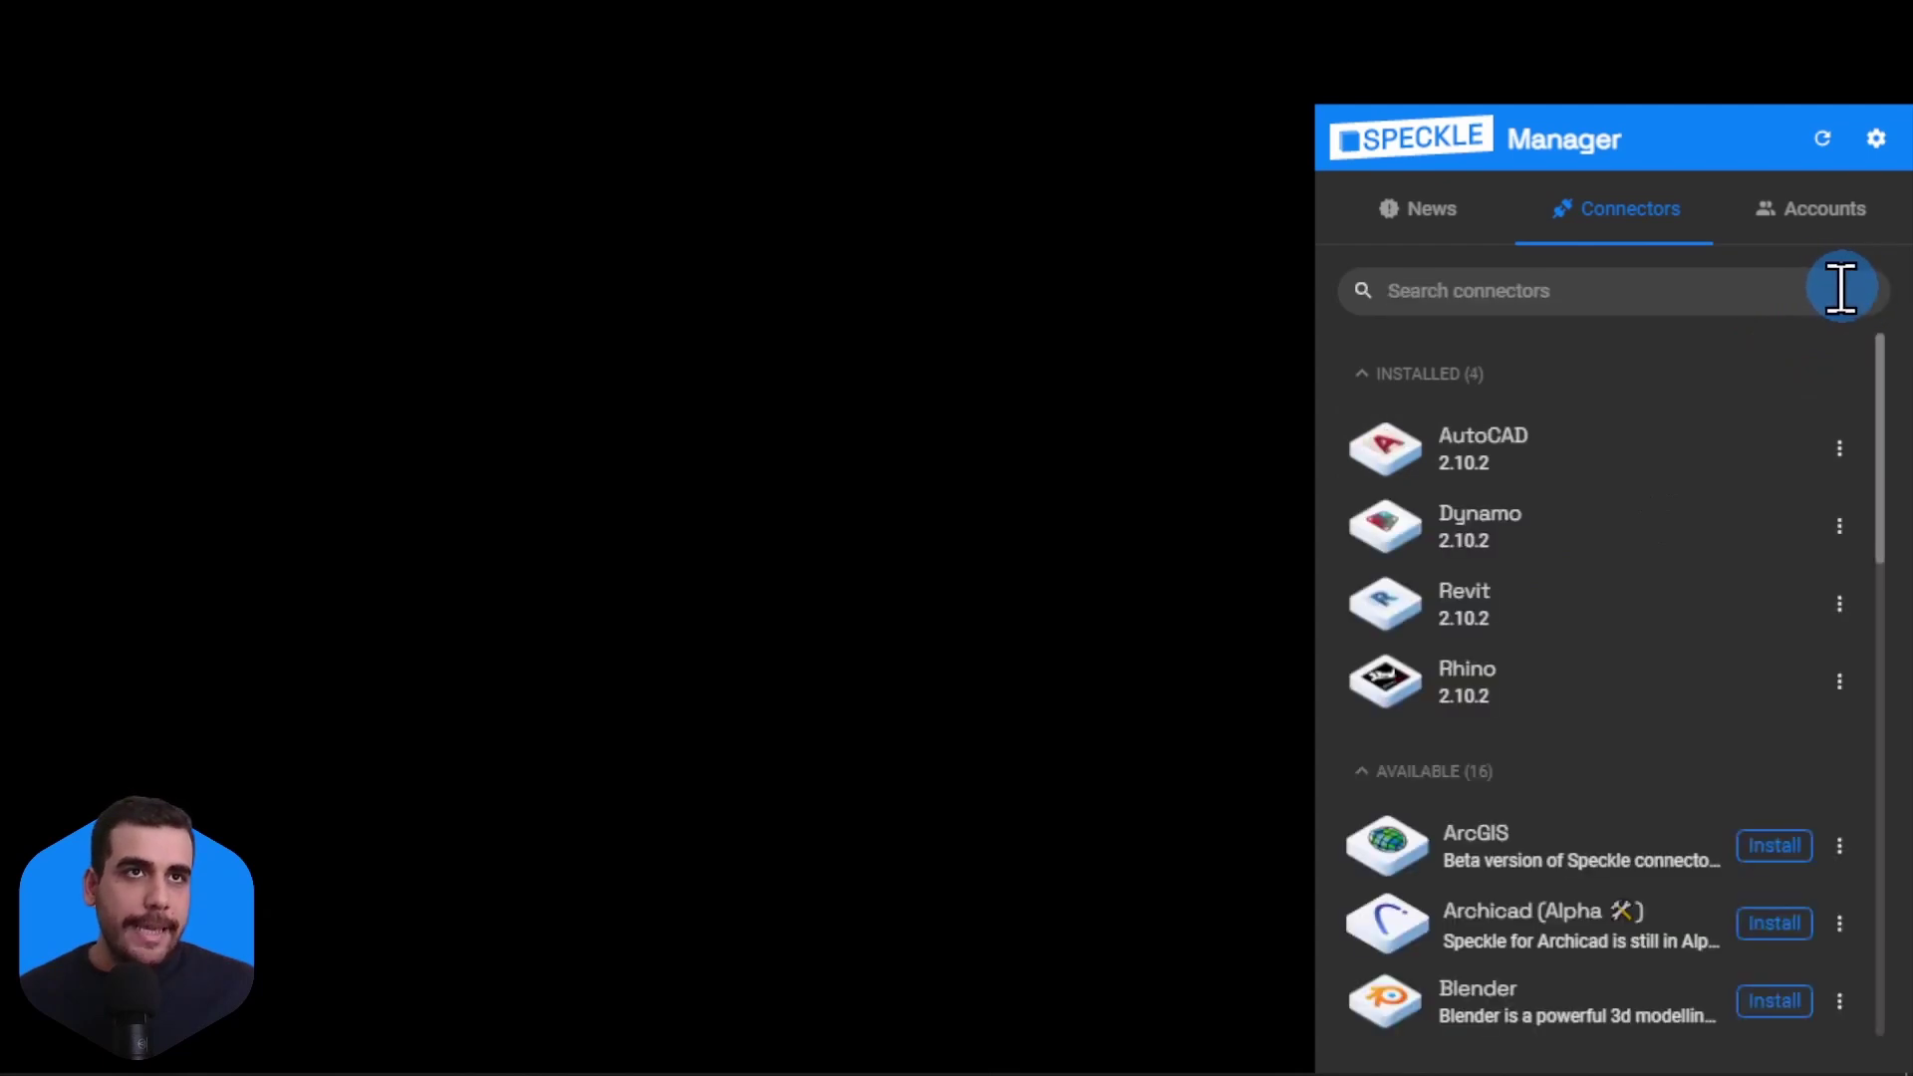
{"action": "left_click", "coordinate": [1821, 138]}
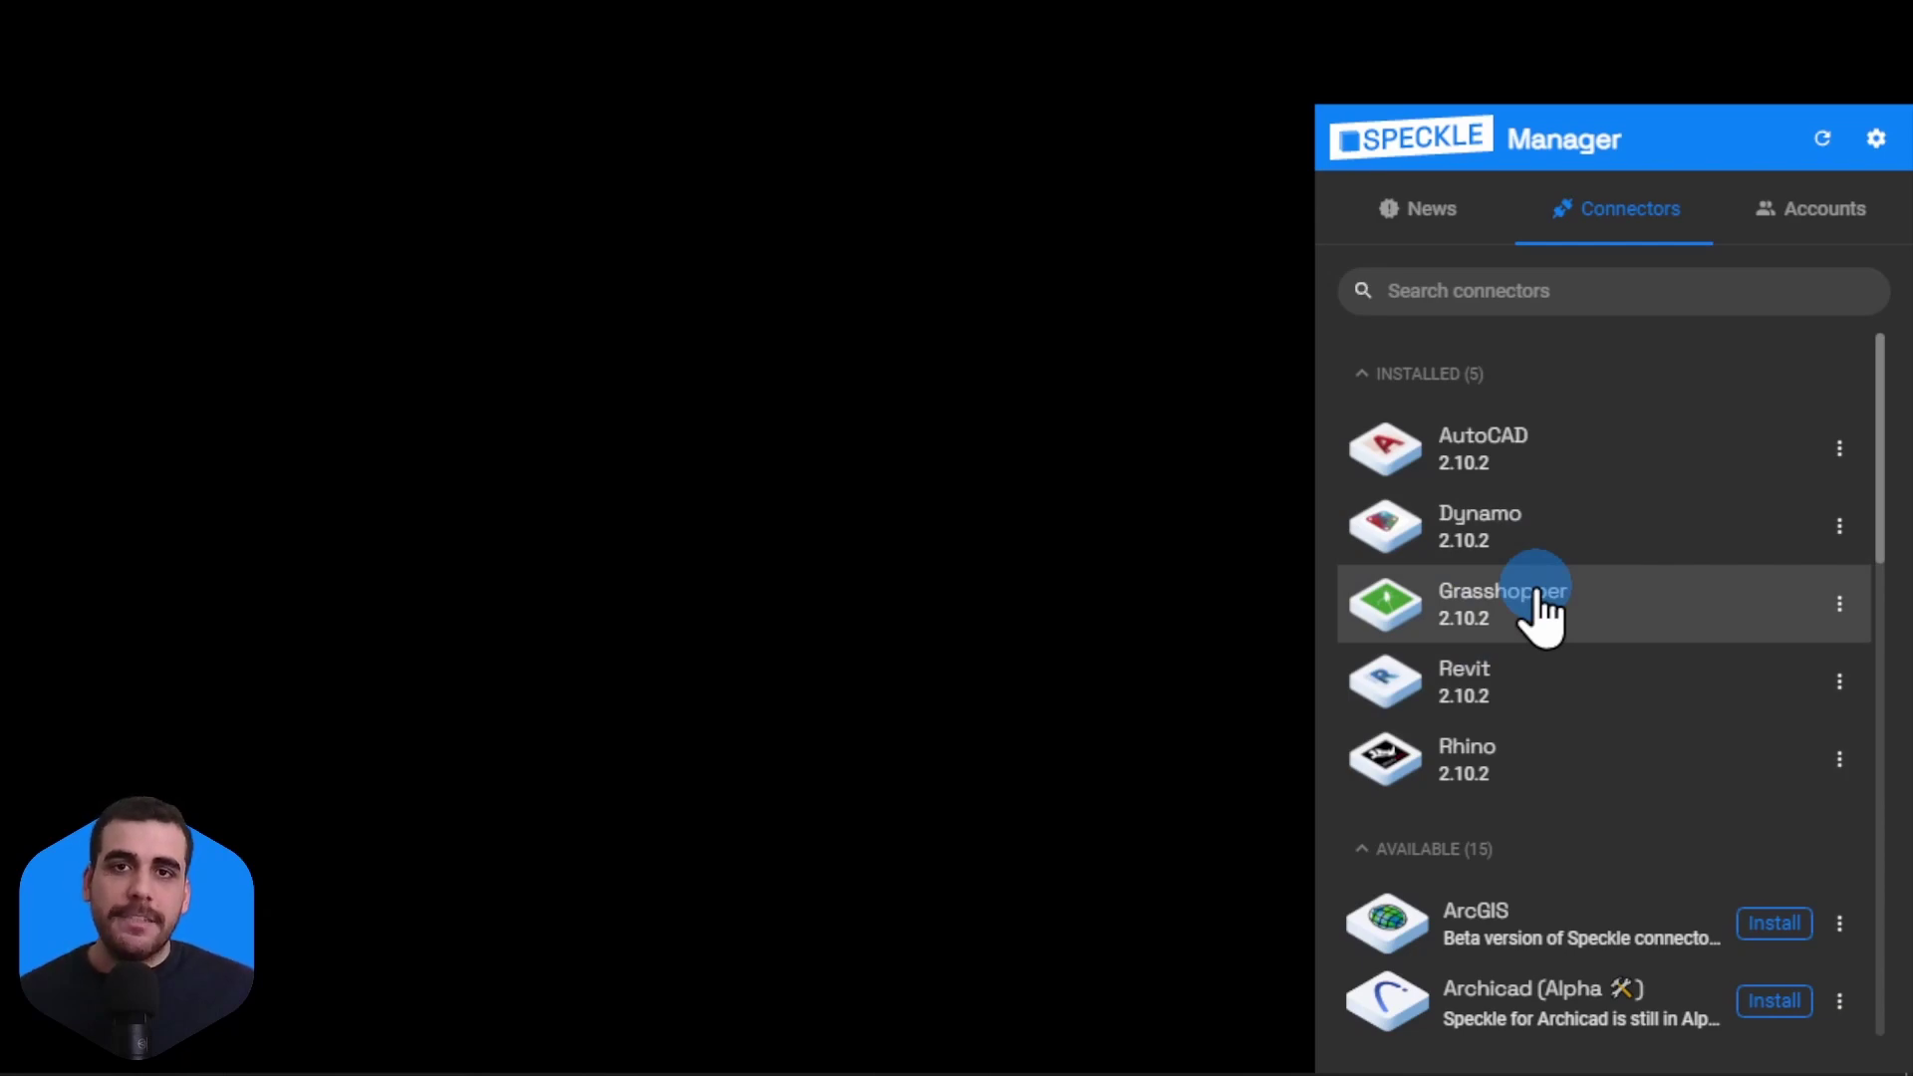
{"action": "left_click", "coordinate": [469, 371]}
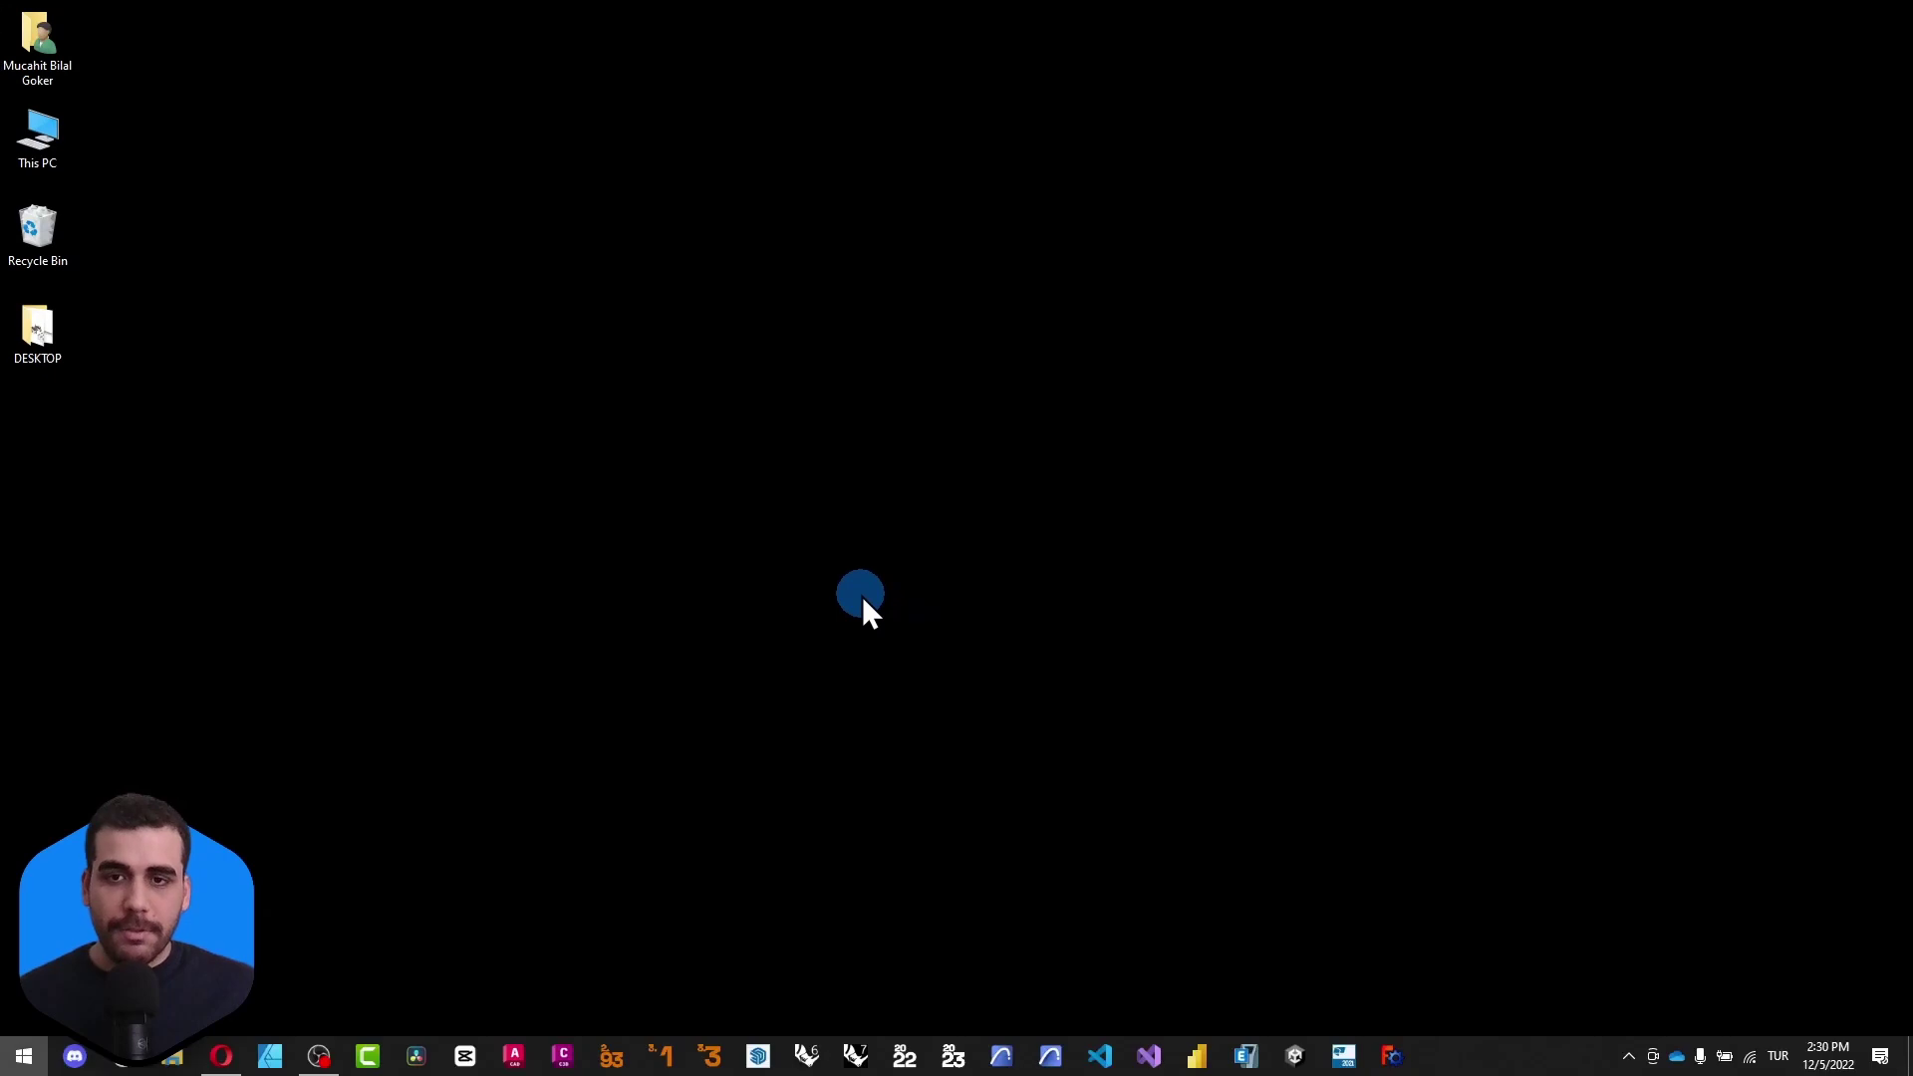
Launch Rhino 7, then undock the Speckle panel and close its floating window
{"action": "key", "text": "super"}
{"action": "left_click", "coordinate": [854, 1062]}
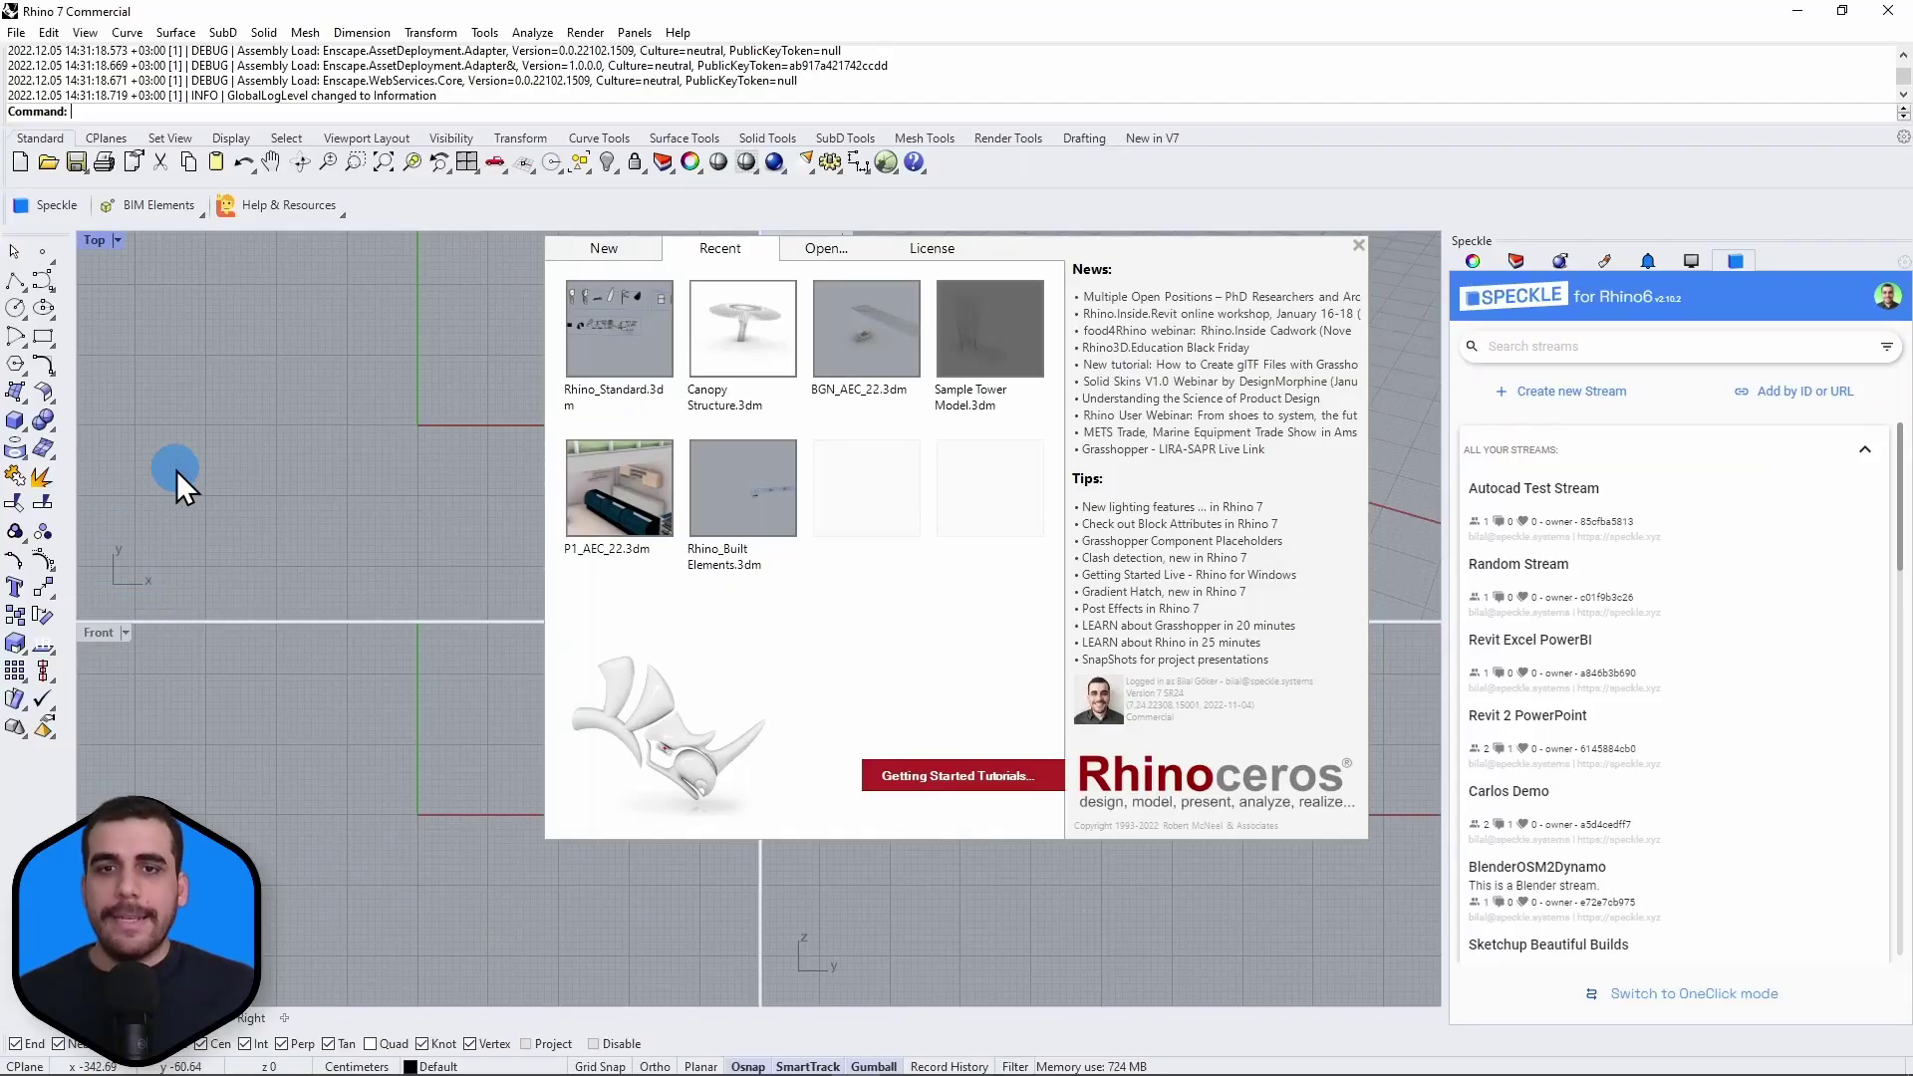
{"action": "left_click", "coordinate": [177, 471]}
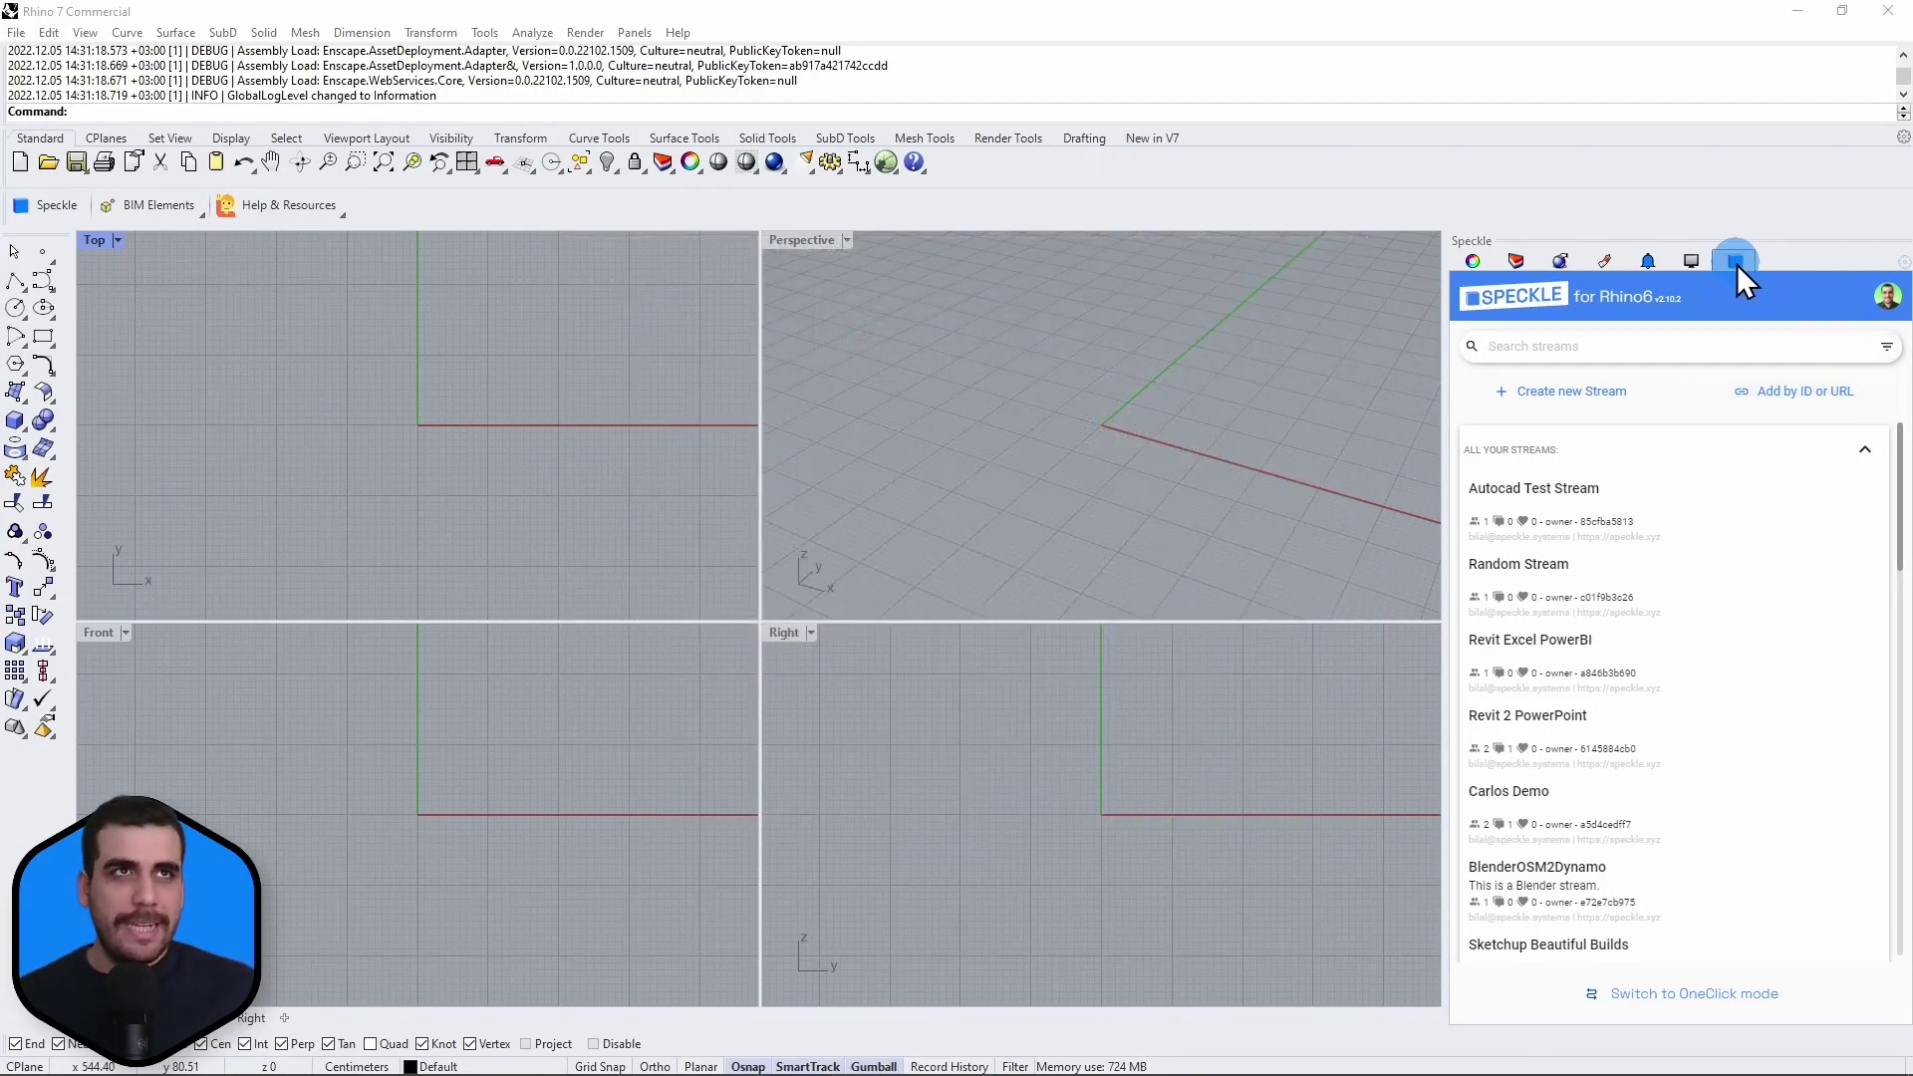
{"action": "mouse_move", "coordinate": [1737, 265]}
{"action": "left_mouse_down"}
{"action": "mouse_move", "coordinate": [1252, 419]}
{"action": "mouse_move", "coordinate": [979, 381]}
{"action": "left_mouse_up"}
{"action": "left_click", "coordinate": [1212, 380]}
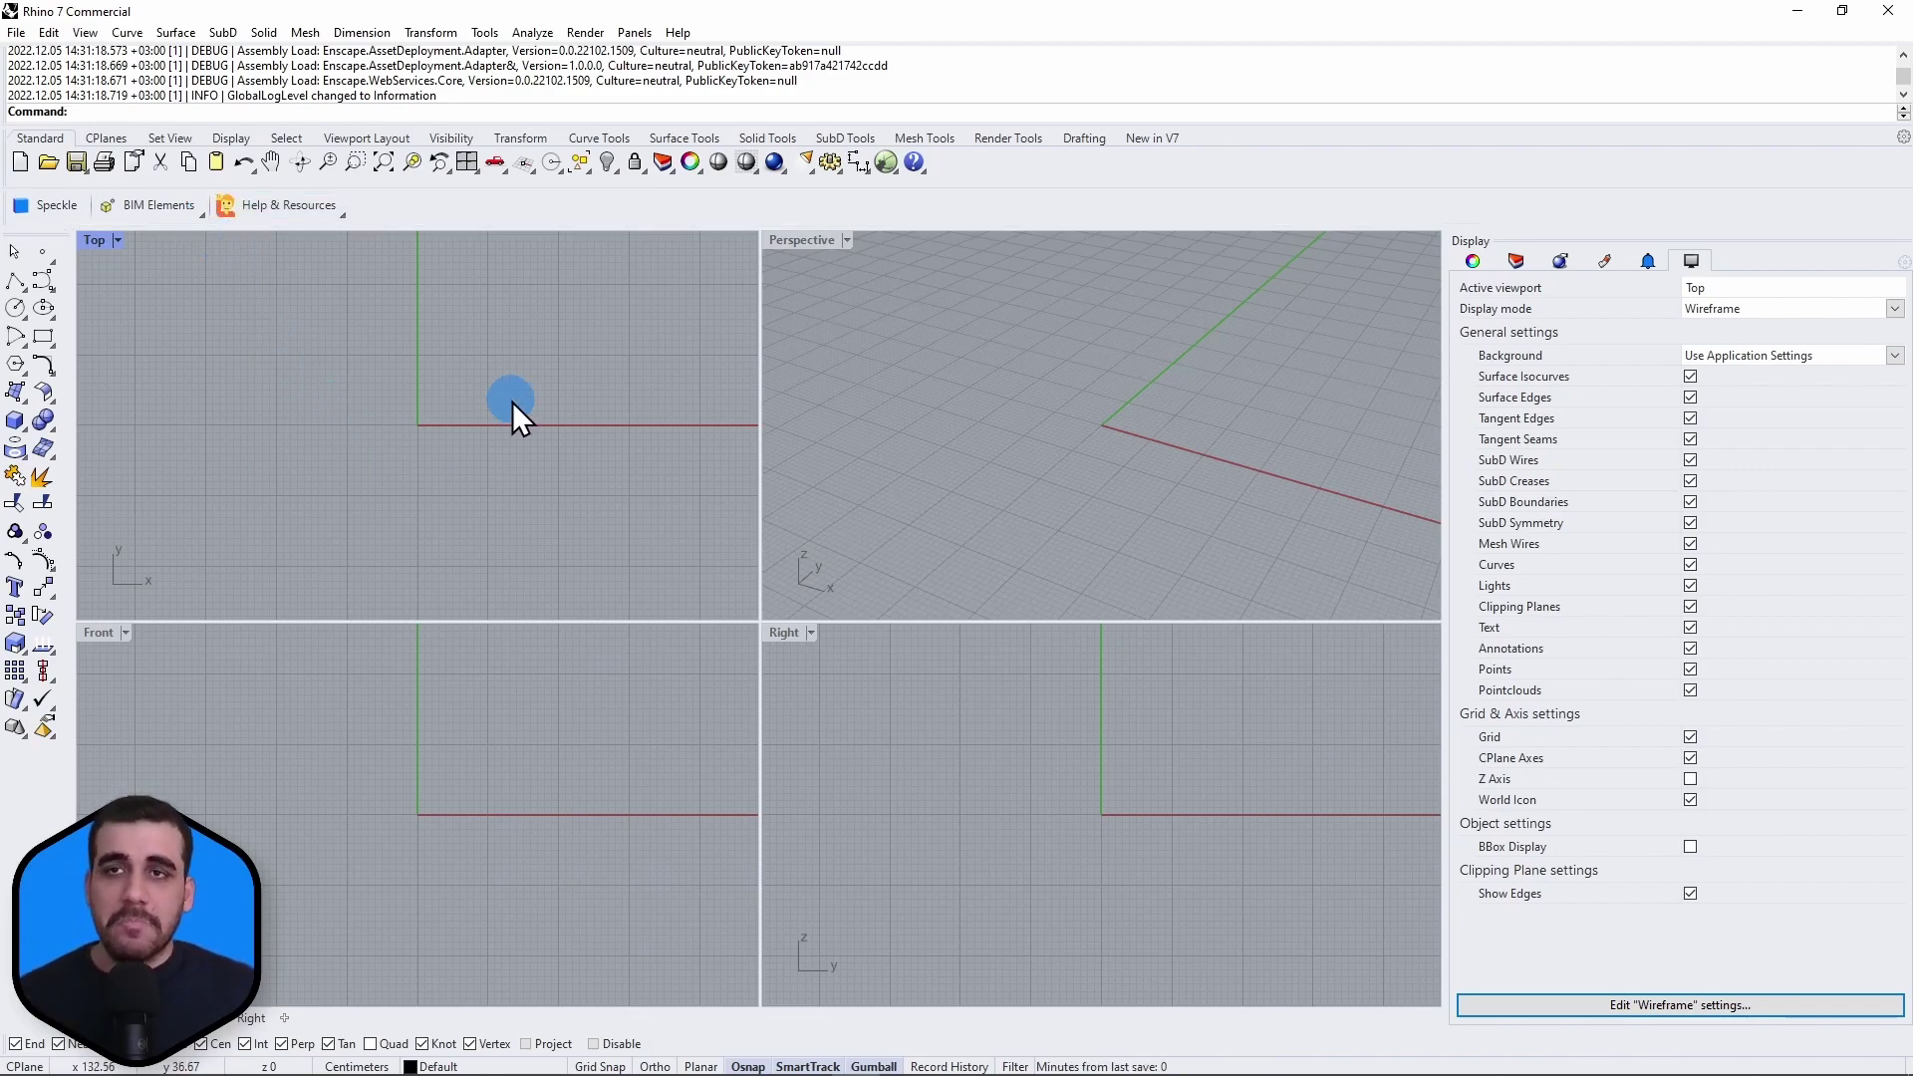
{"action": "type", "text": "Speckle"}
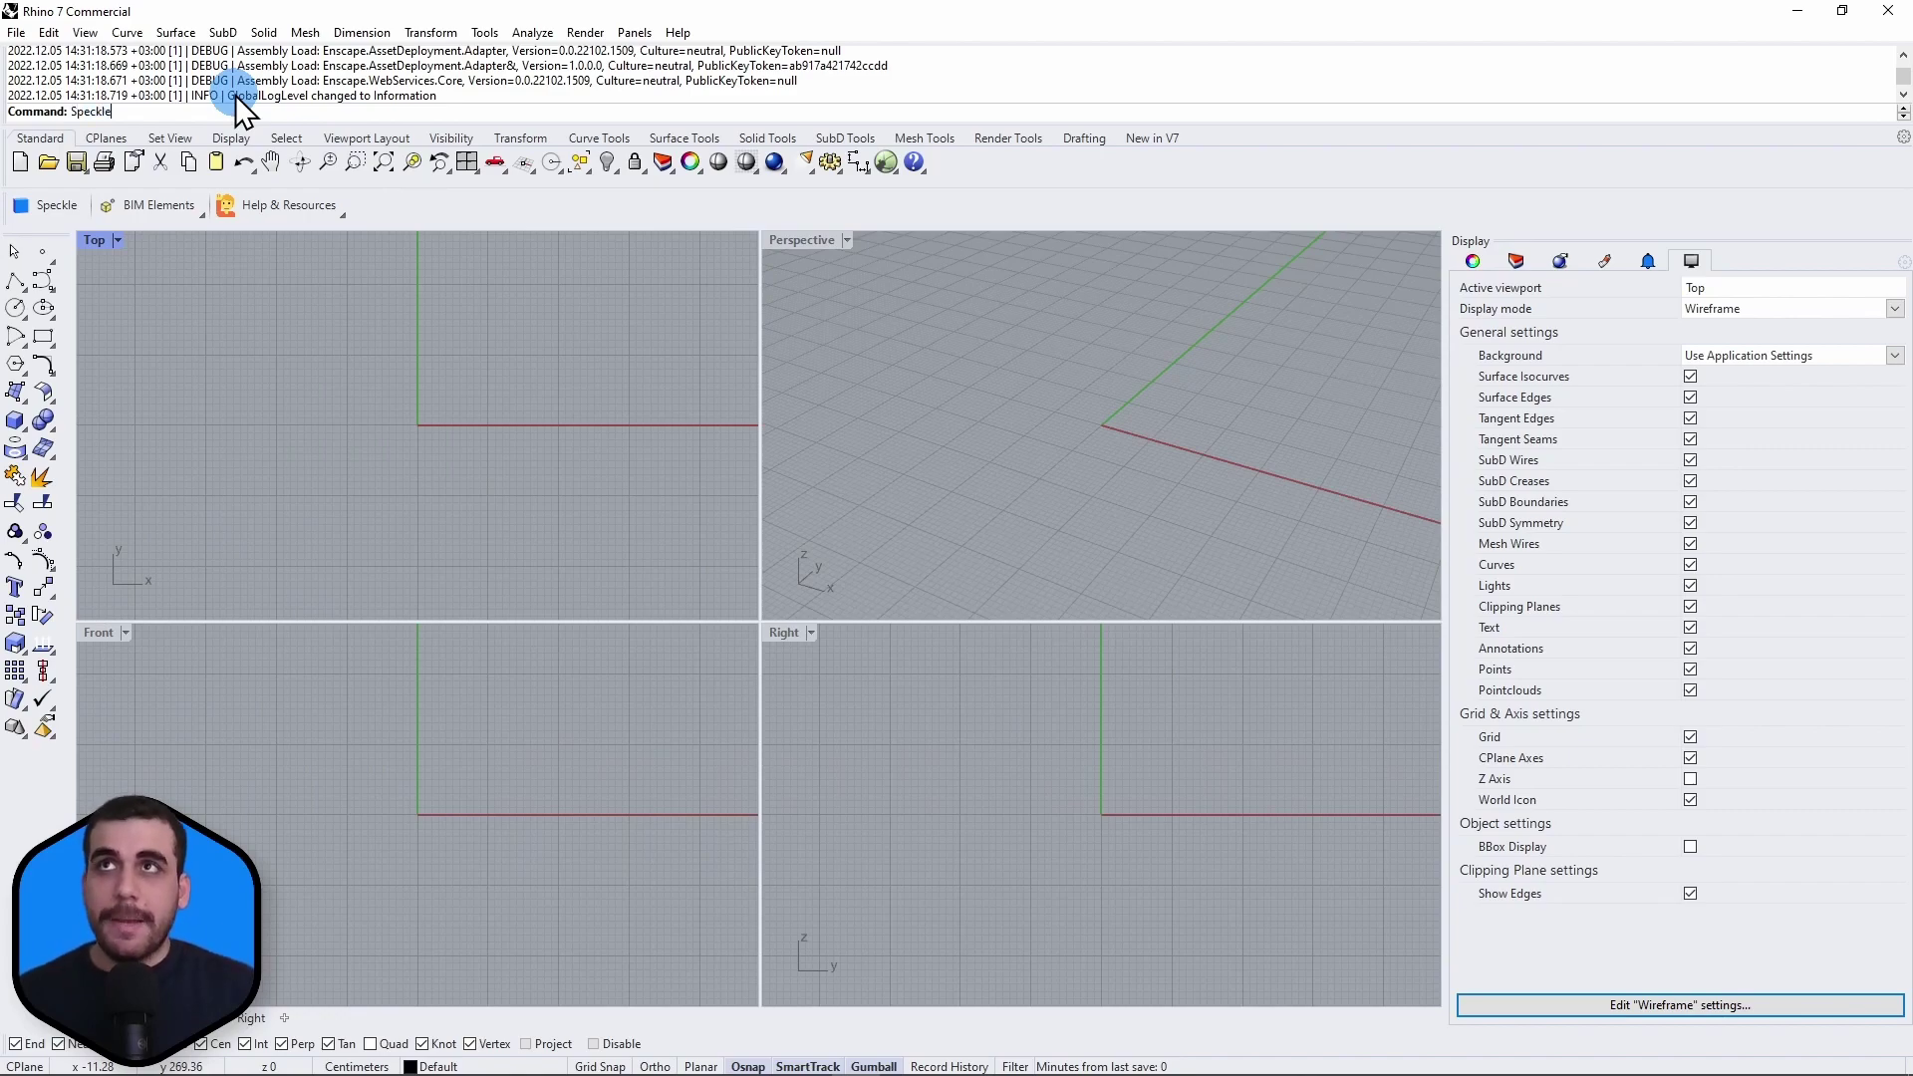
Reopen the Speckle panel with the Speckle command and dock it among the right-hand panels
{"action": "key", "text": "Return"}
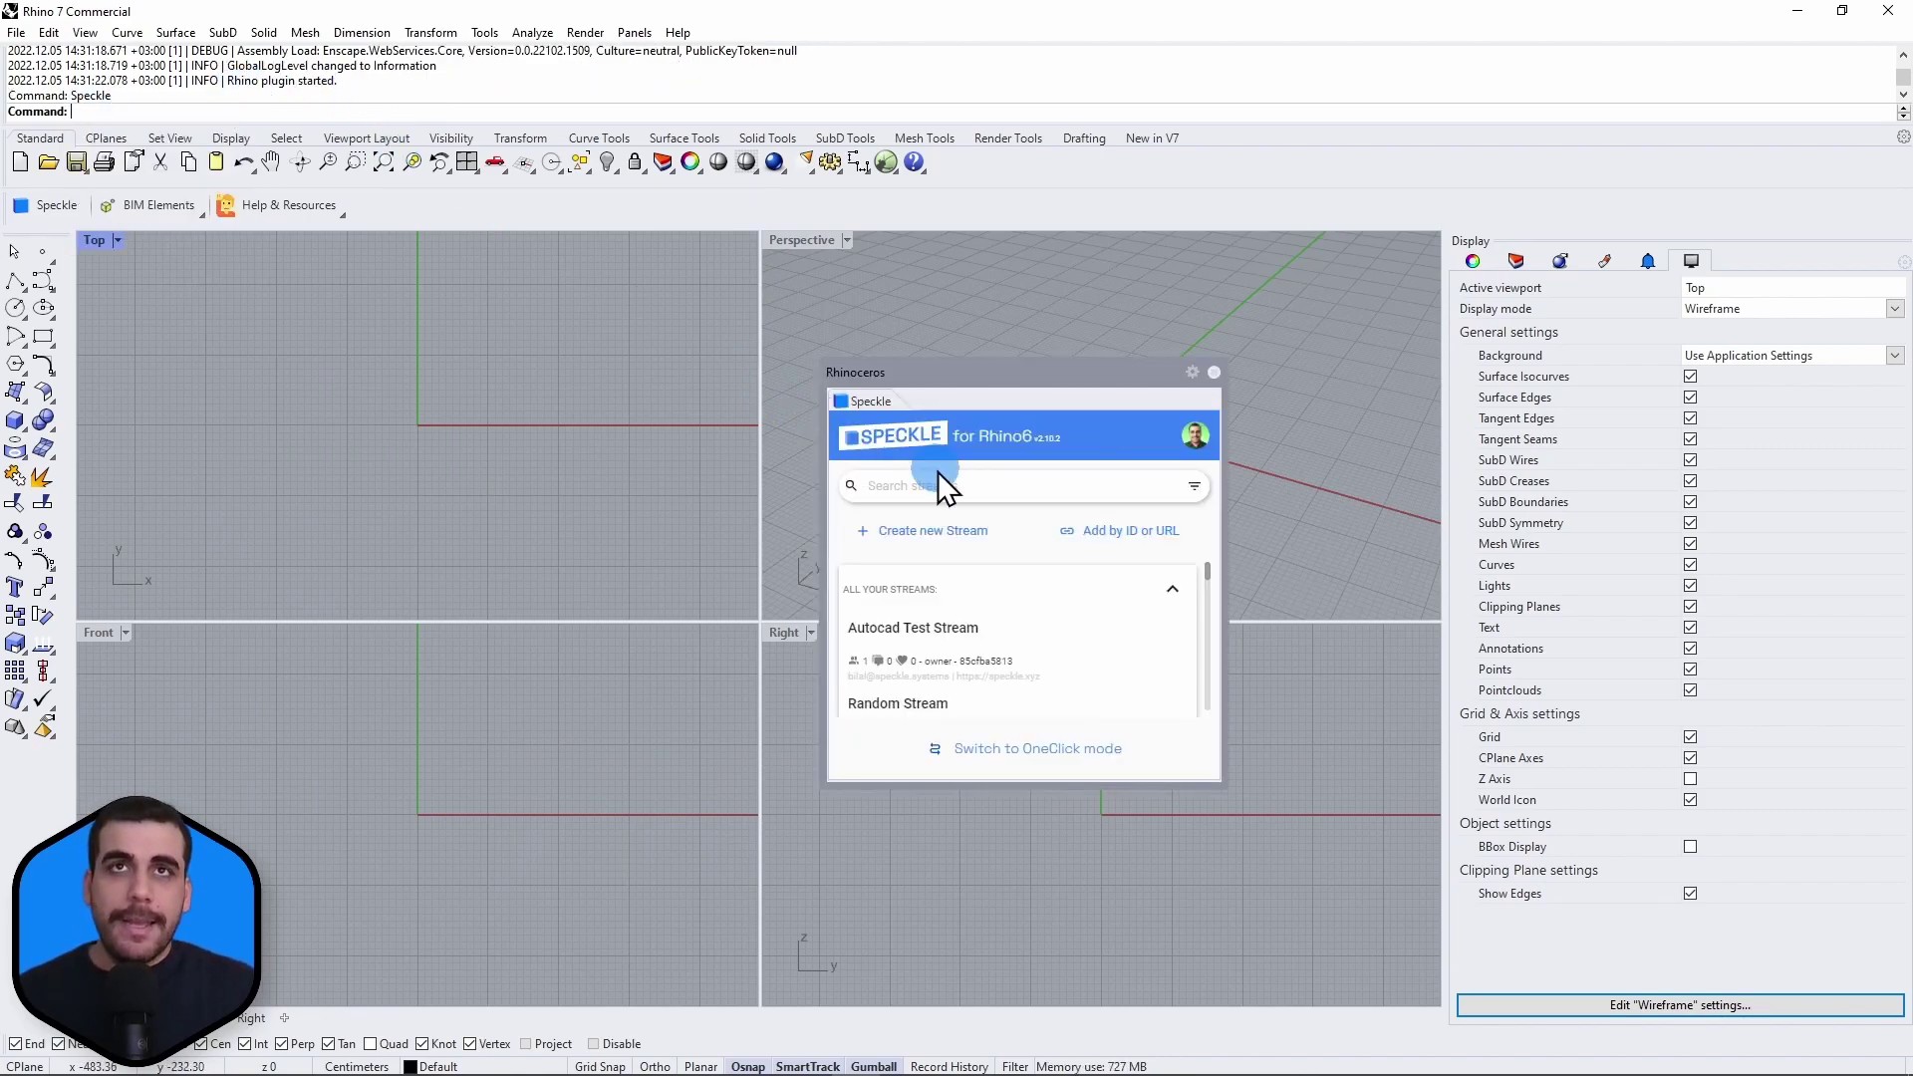
{"action": "mouse_move", "coordinate": [948, 378]}
{"action": "left_mouse_down"}
{"action": "mouse_move", "coordinate": [879, 493]}
{"action": "mouse_move", "coordinate": [1501, 337]}
{"action": "mouse_move", "coordinate": [1468, 353]}
{"action": "left_mouse_up"}
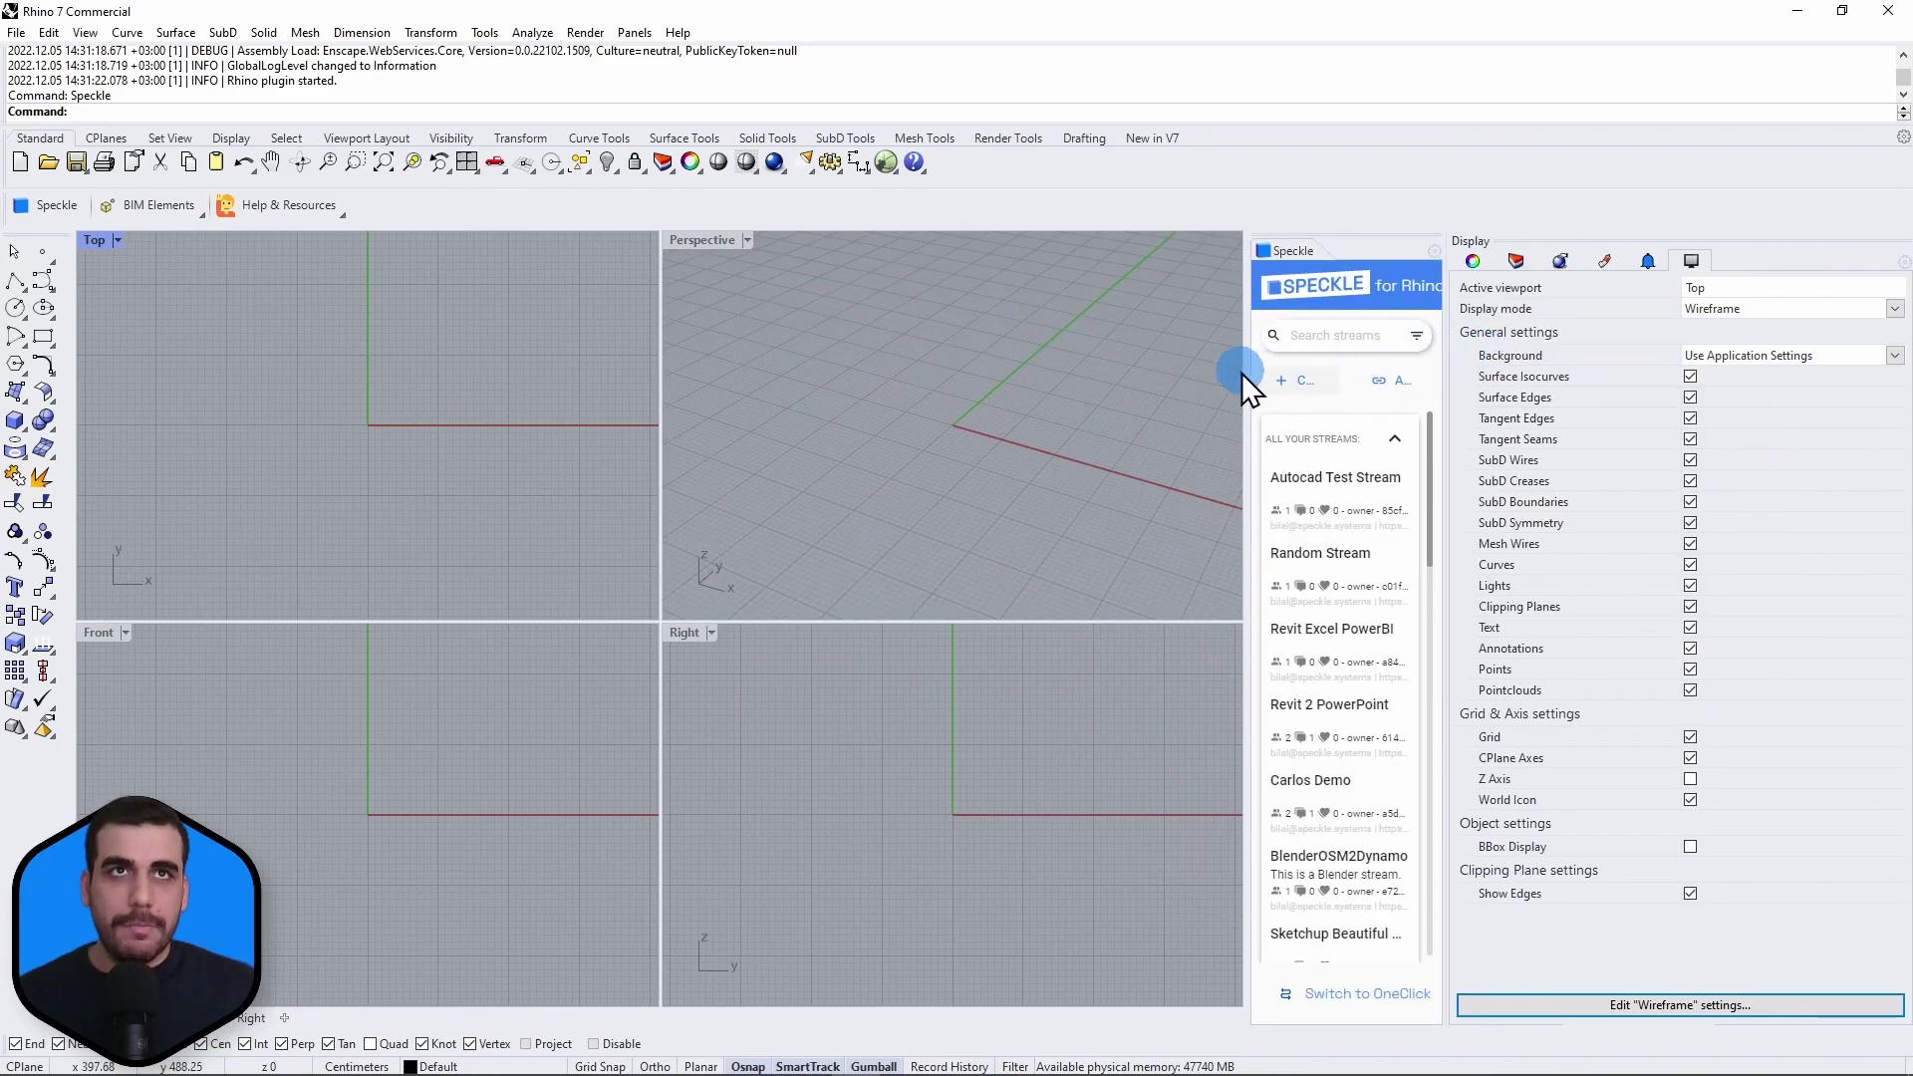
{"action": "left_click_drag", "start_coordinate": [1248, 378], "coordinate": [941, 392]}
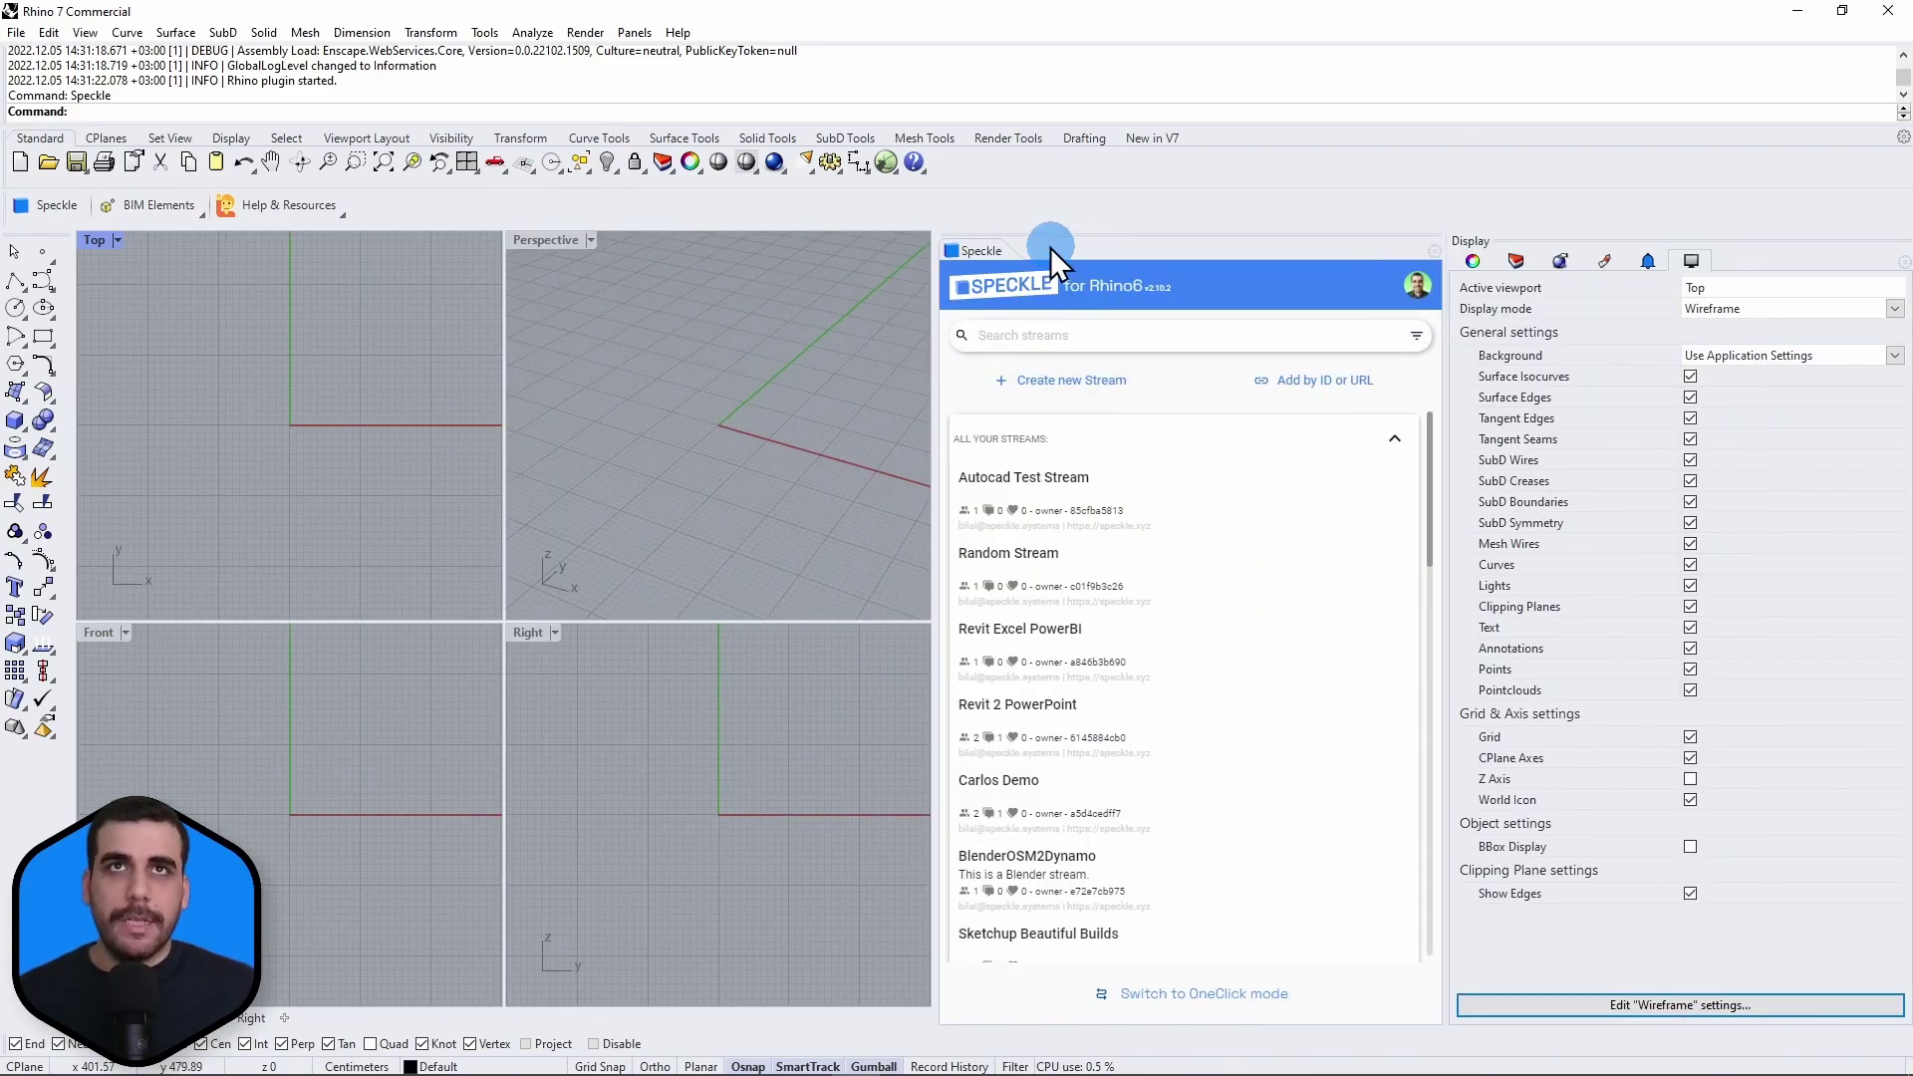
{"action": "left_click_drag", "start_coordinate": [1016, 254], "coordinate": [1816, 266]}
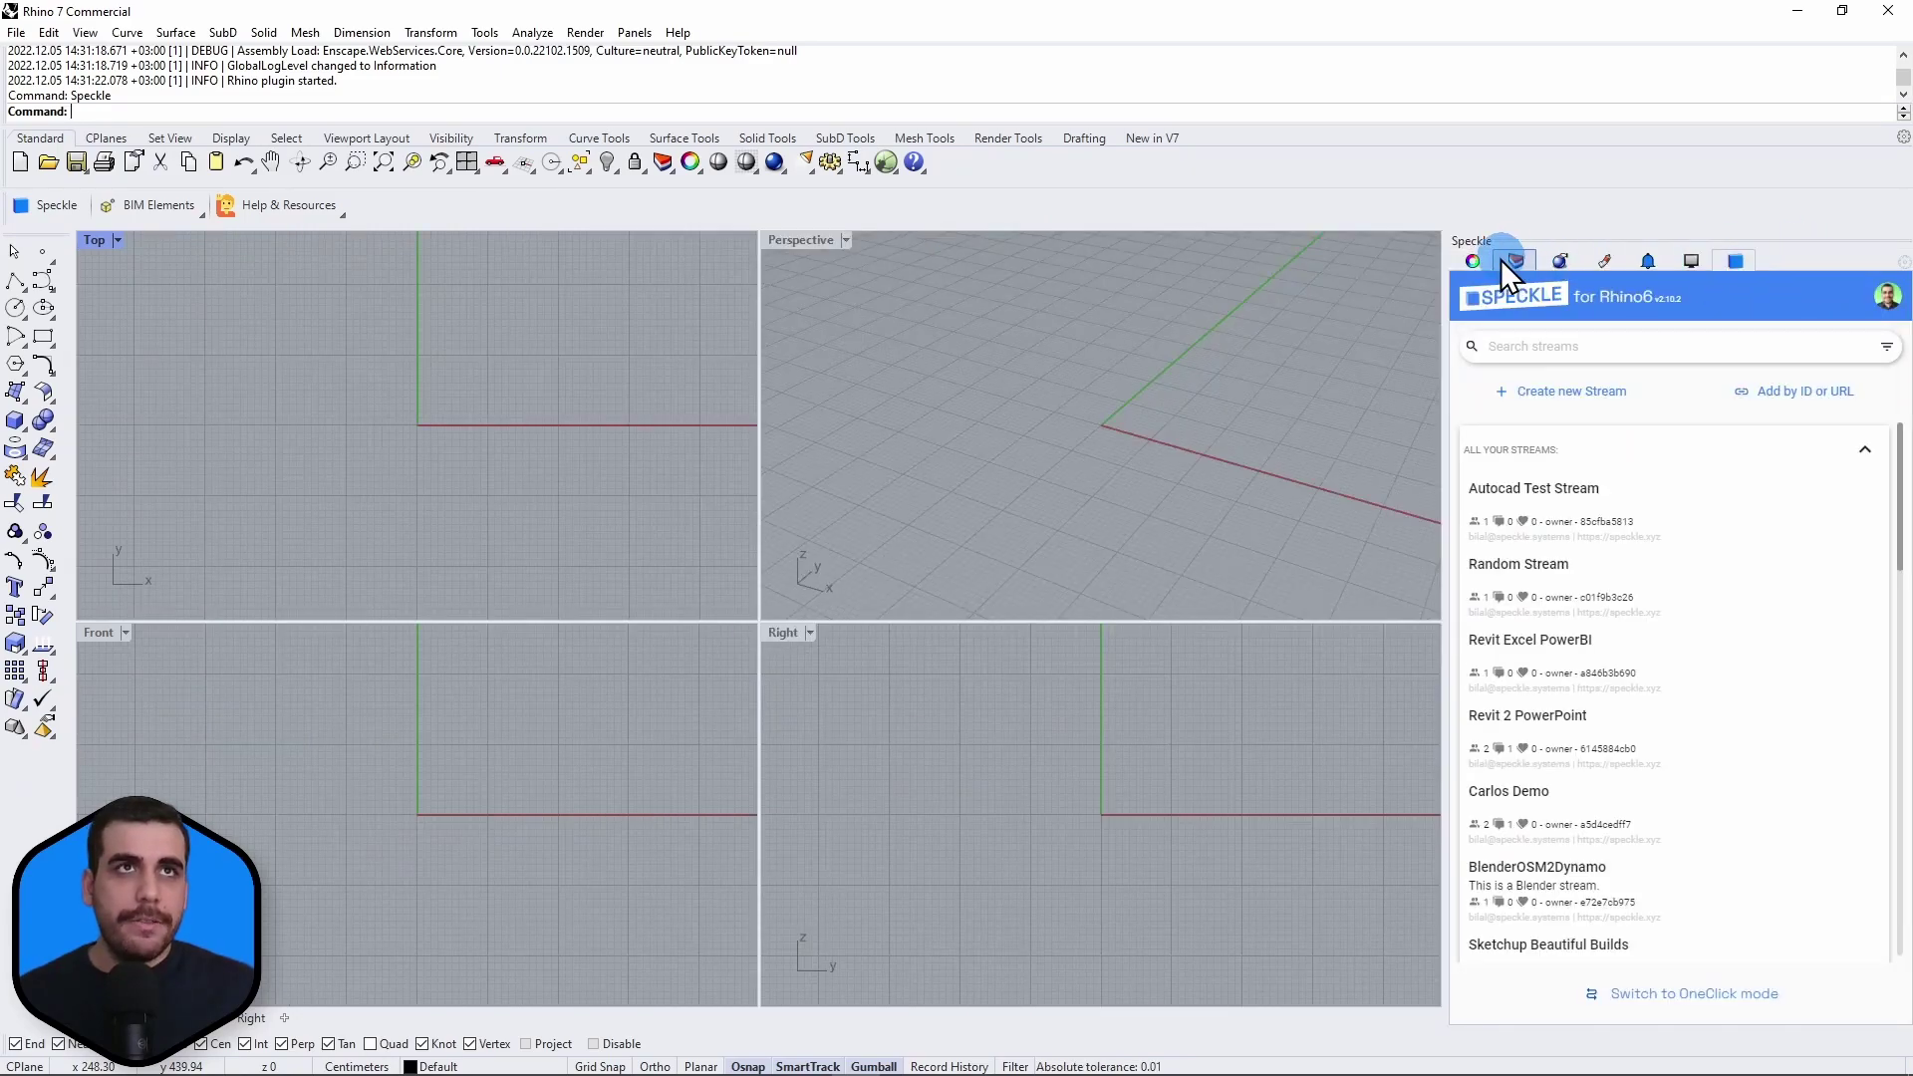
{"action": "left_click", "coordinate": [1505, 261]}
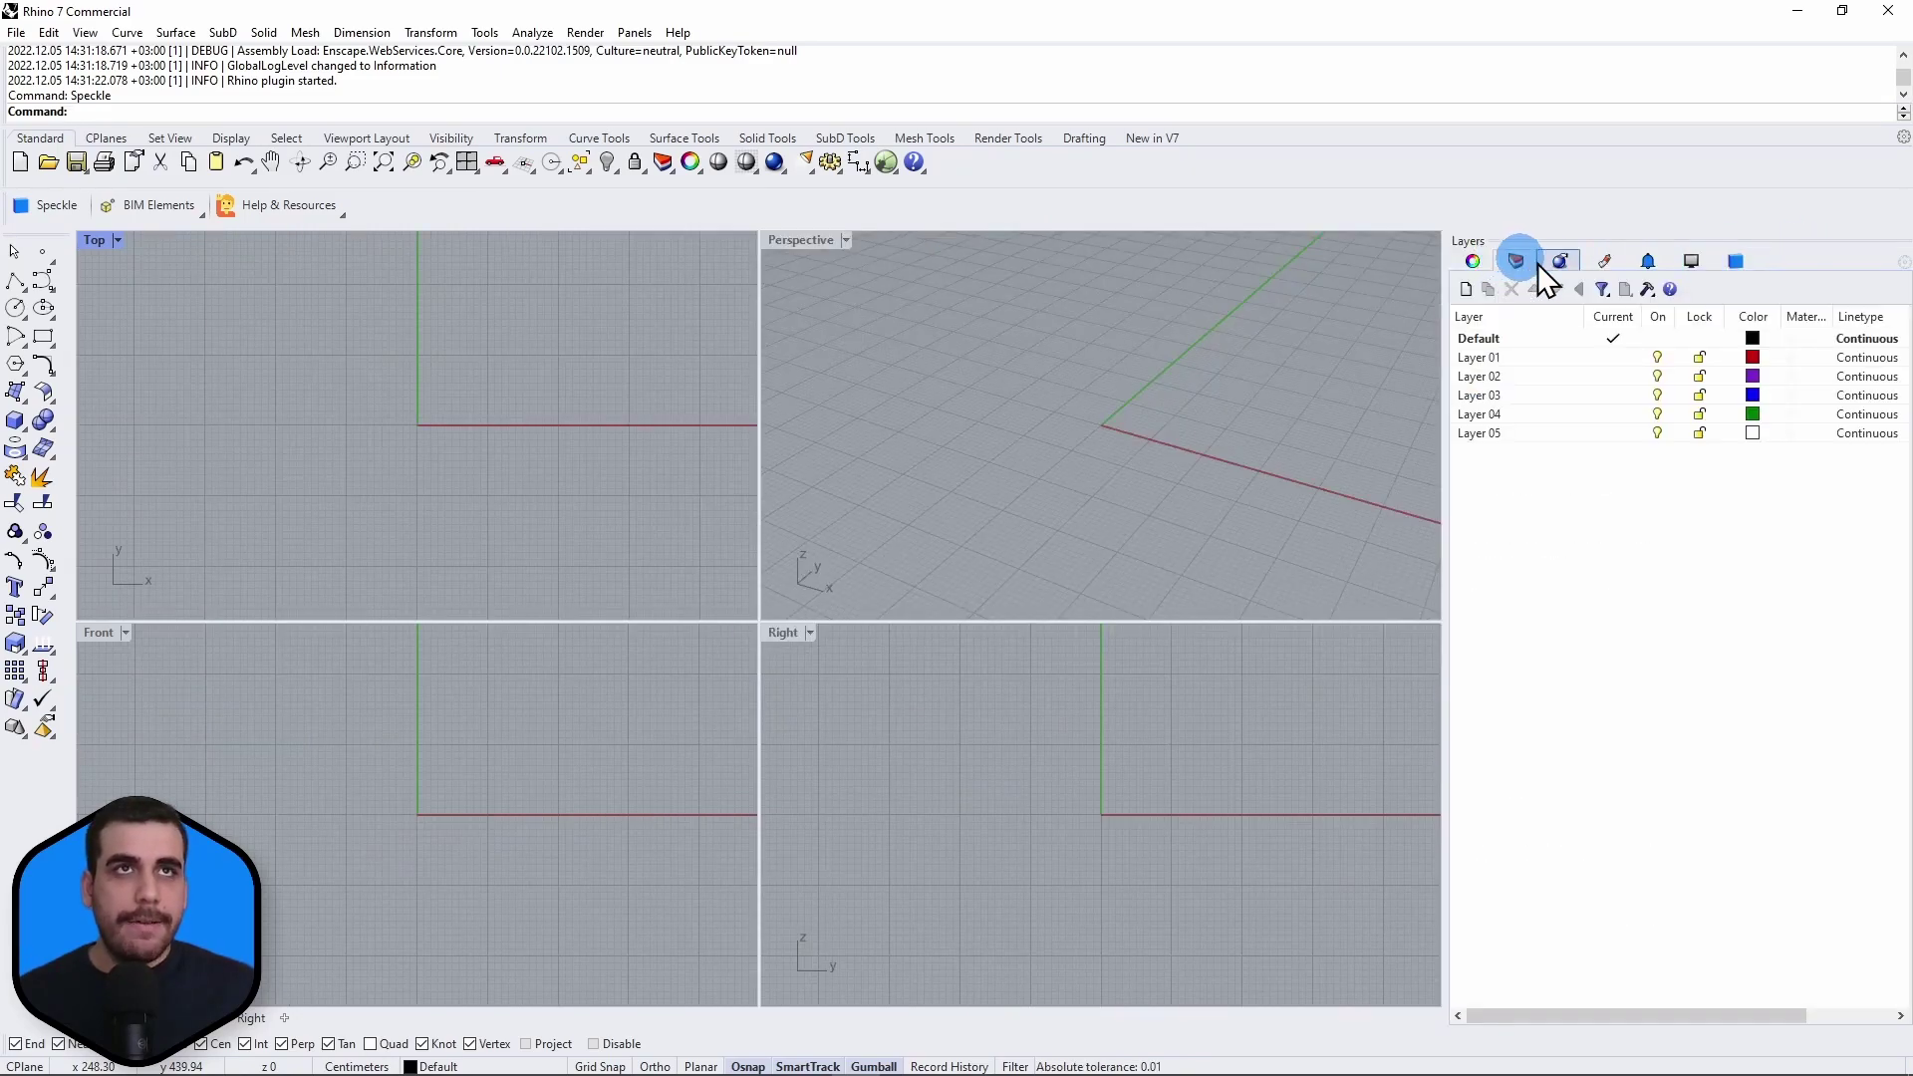
{"action": "left_click", "coordinate": [1734, 258]}
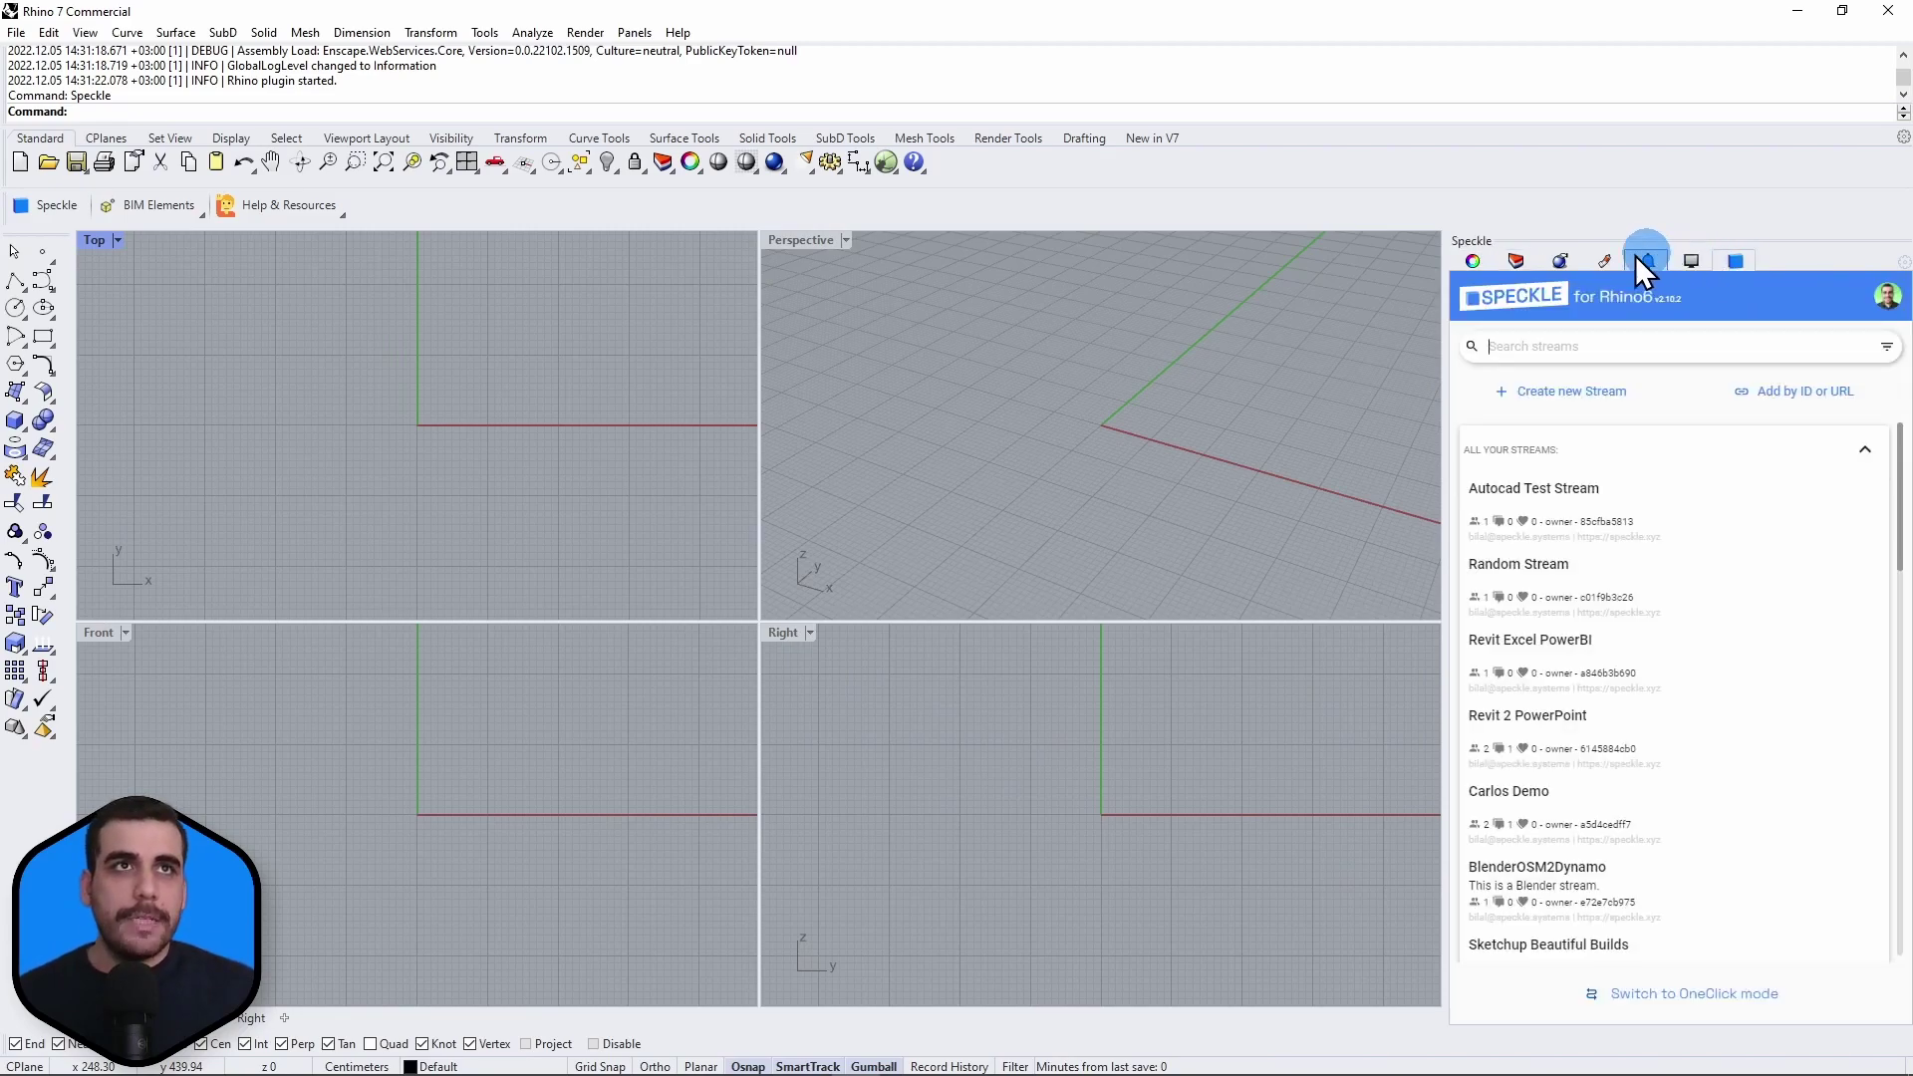
{"action": "left_click", "coordinate": [1506, 260]}
{"action": "left_click", "coordinate": [1734, 261]}
{"action": "mouse_move", "coordinate": [1644, 515]}
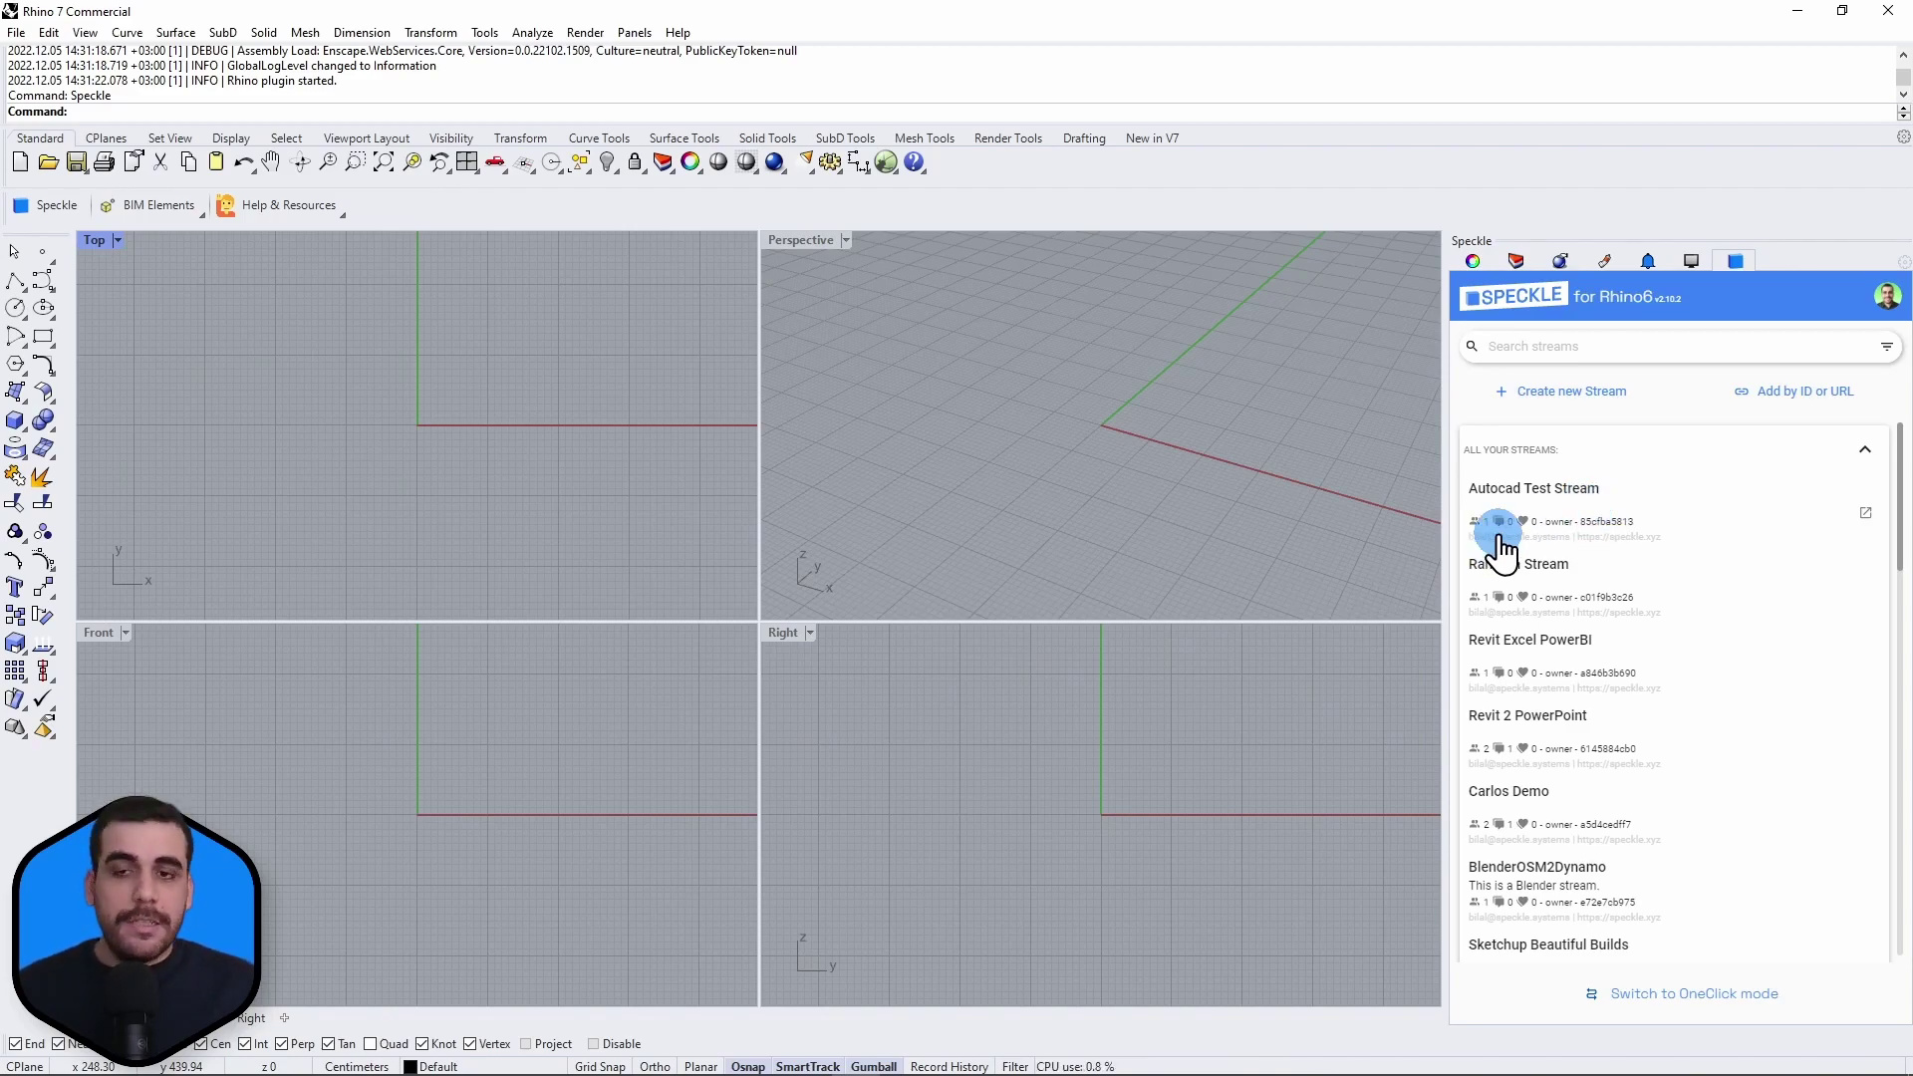
{"action": "left_click", "coordinate": [973, 322]}
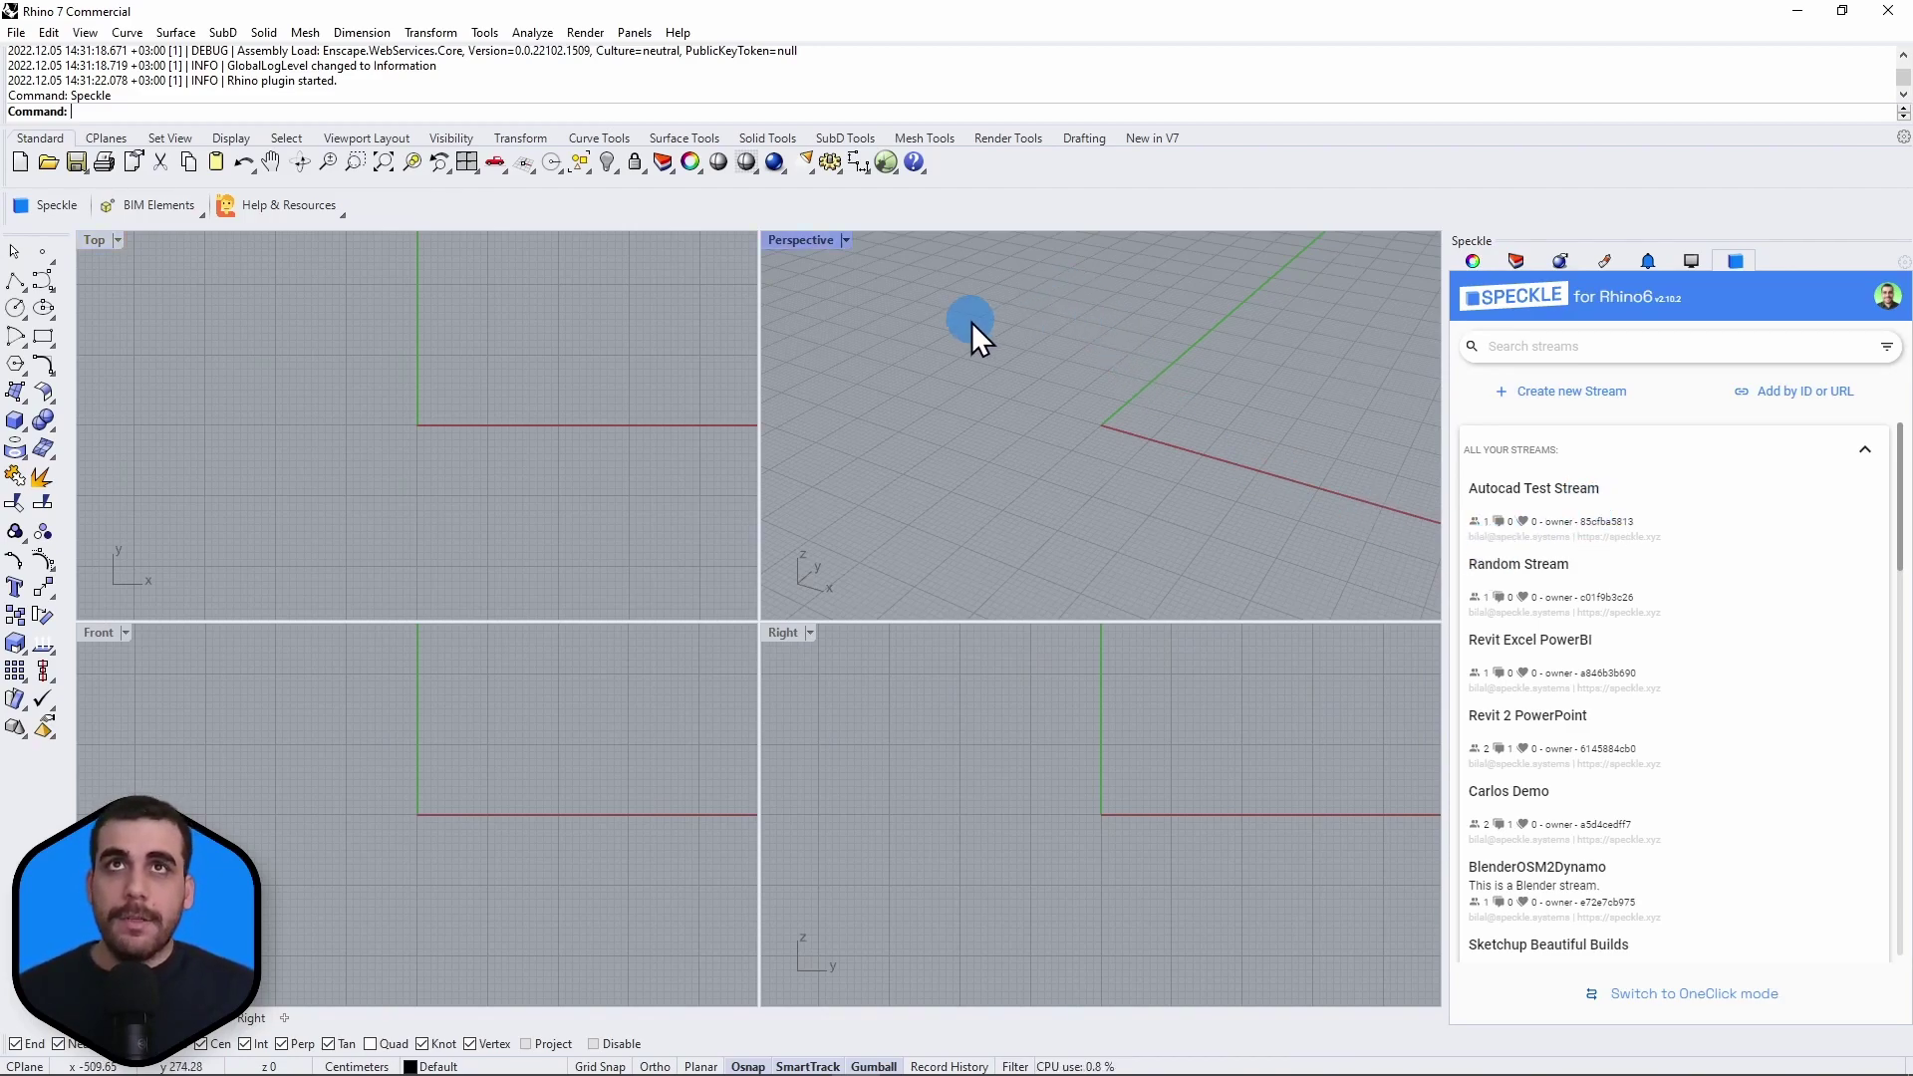
Start Grasshopper with a blank definition and check its Speckle tab and Speckle 2 menu
{"action": "left_click", "coordinate": [886, 162]}
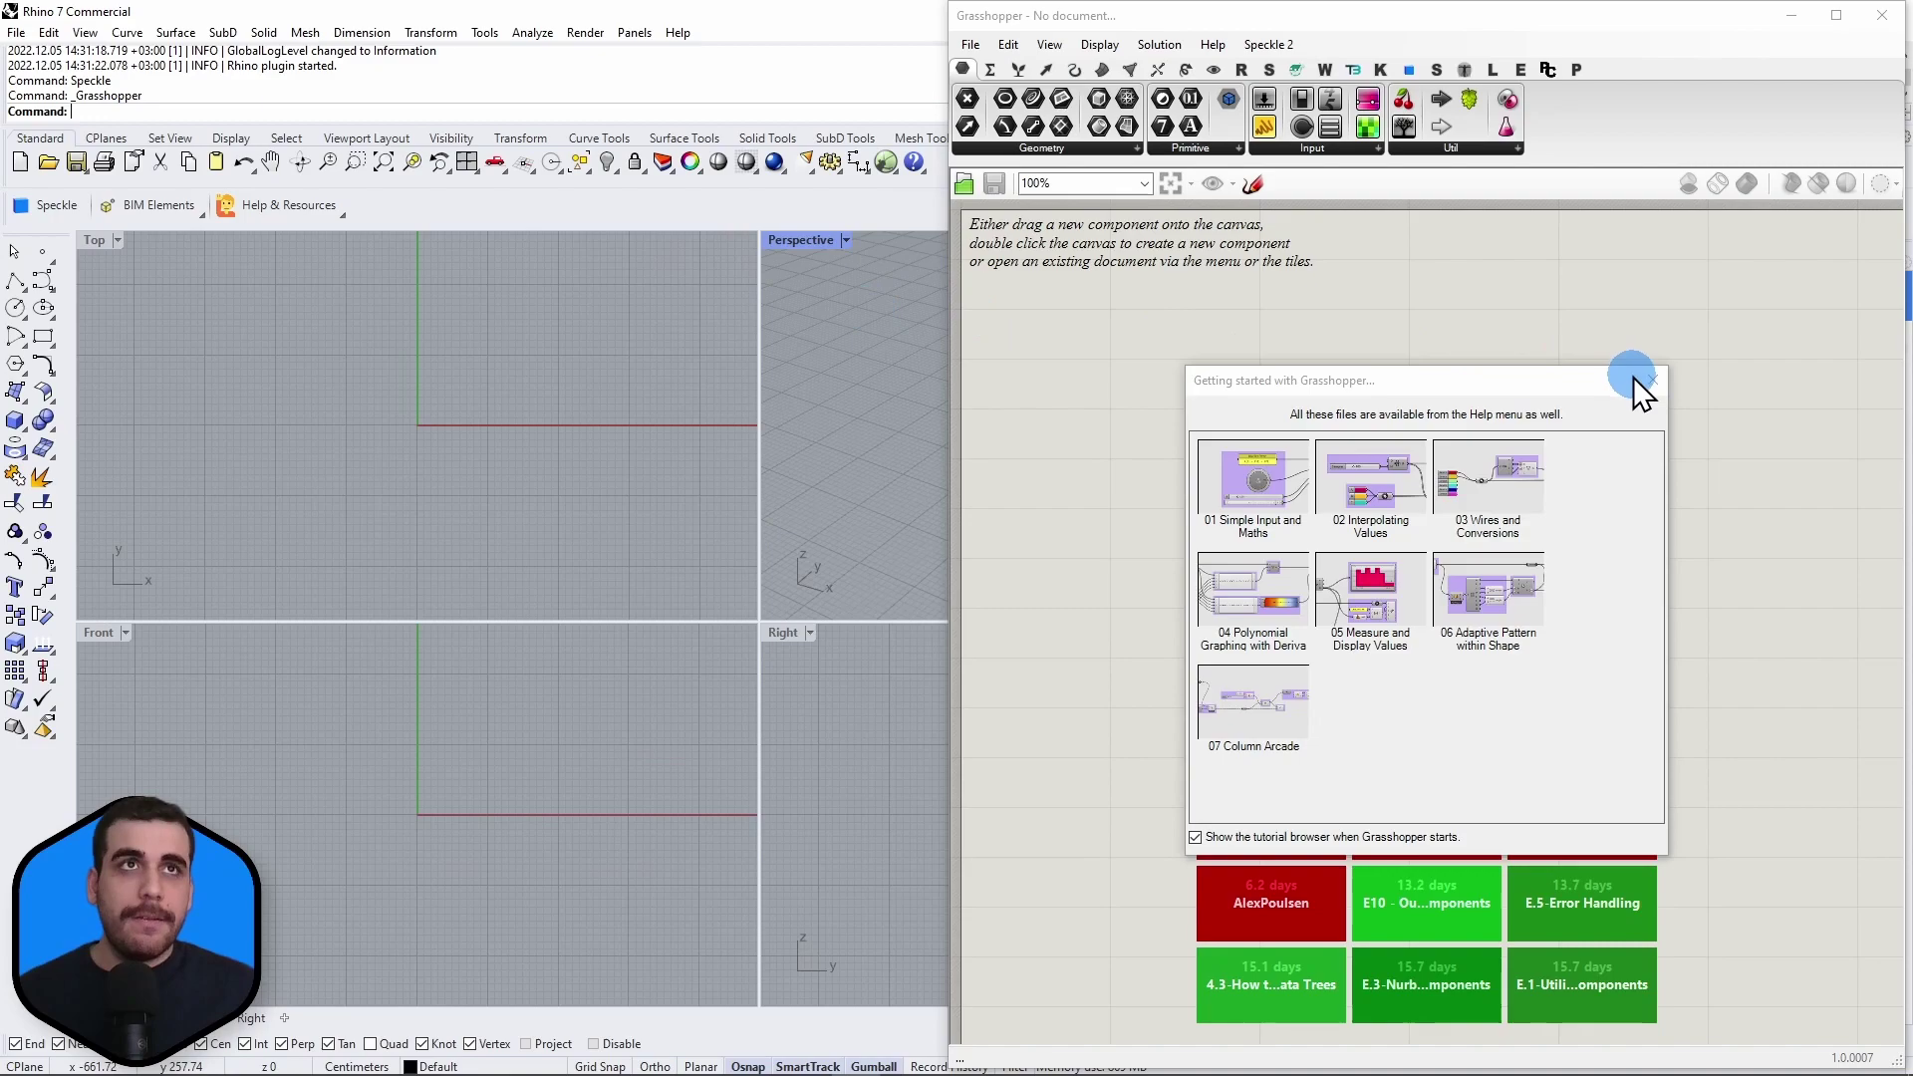
{"action": "left_click", "coordinate": [1652, 381]}
{"action": "left_click", "coordinate": [1409, 71]}
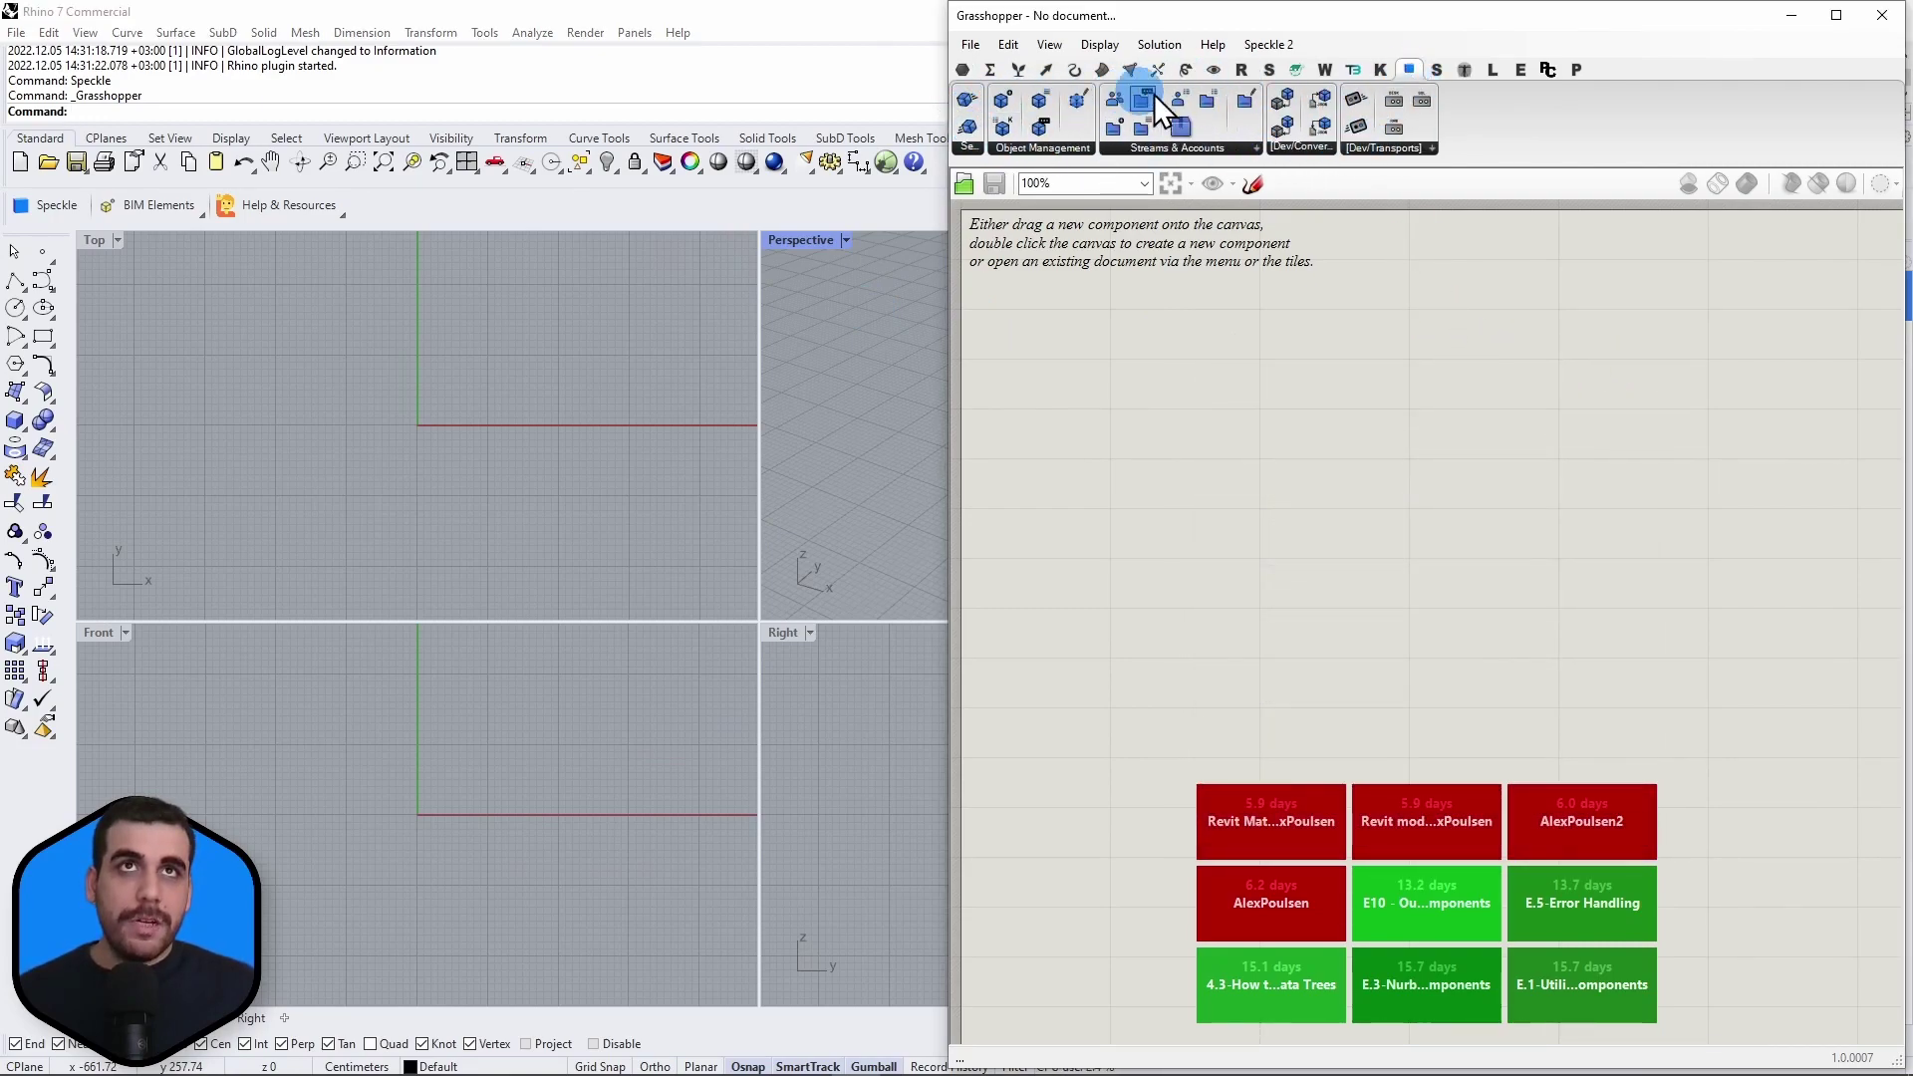
{"action": "left_click", "coordinate": [1266, 46]}
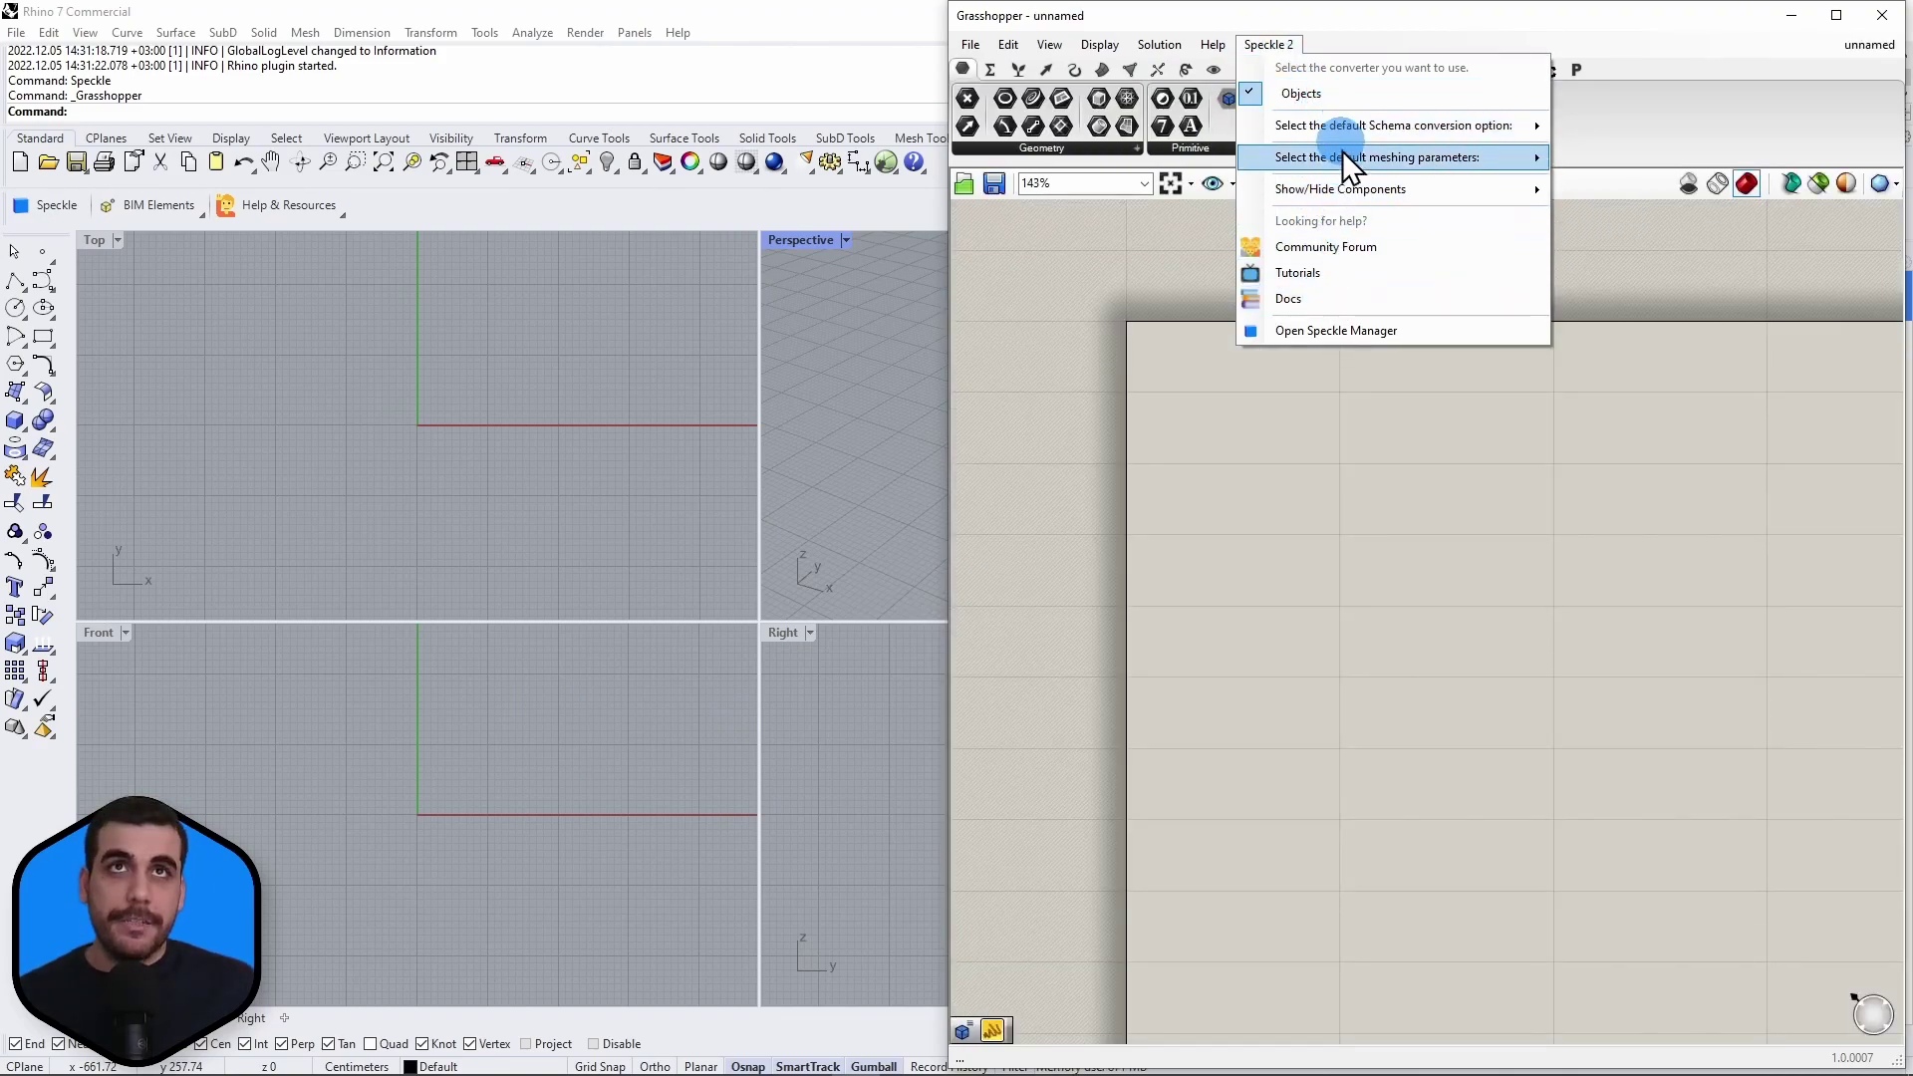
{"action": "left_click", "coordinate": [1162, 407]}
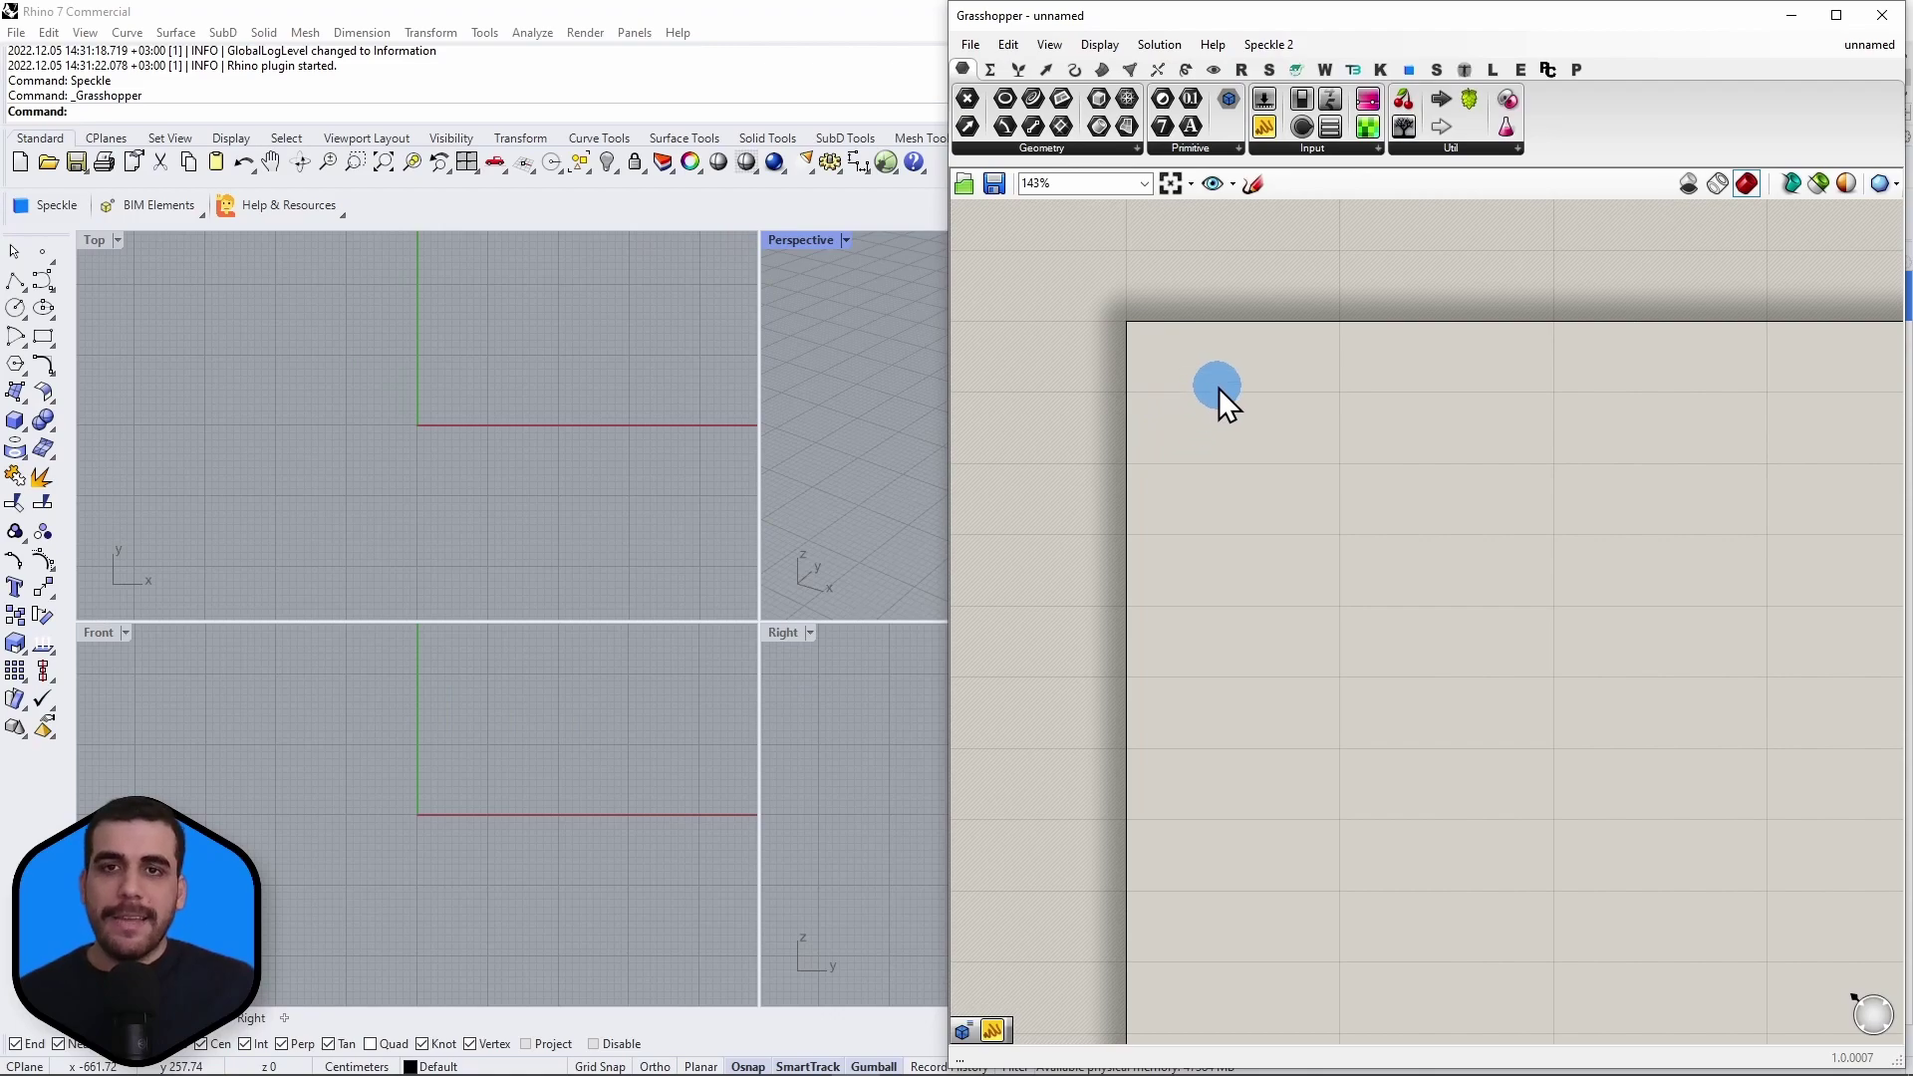